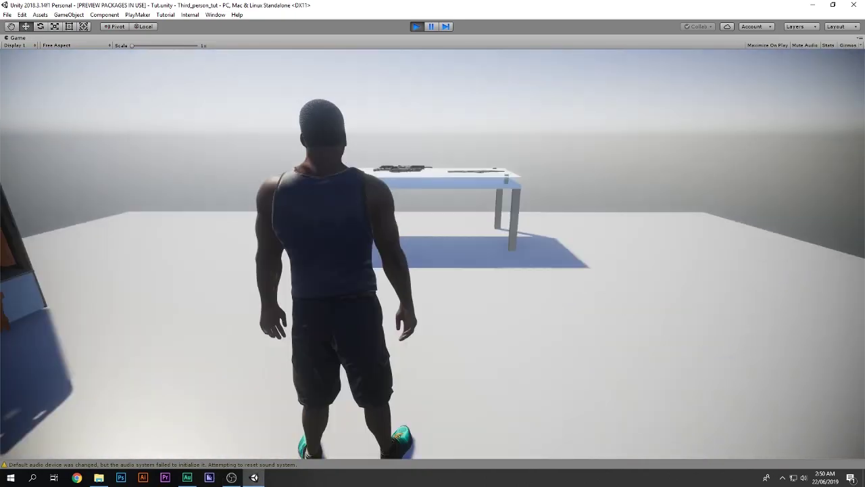
- Walk the character around the table in play mode to check how the camera collides with objects, and stop the test
key("w")
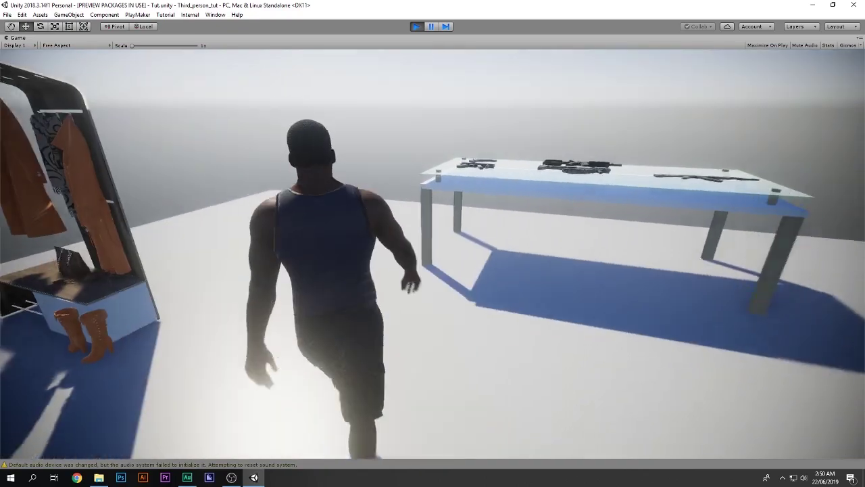
key("w")
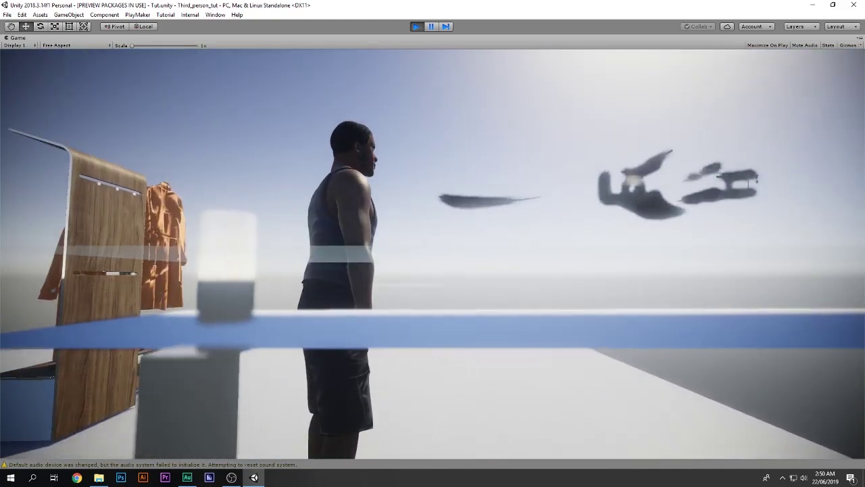
key("s")
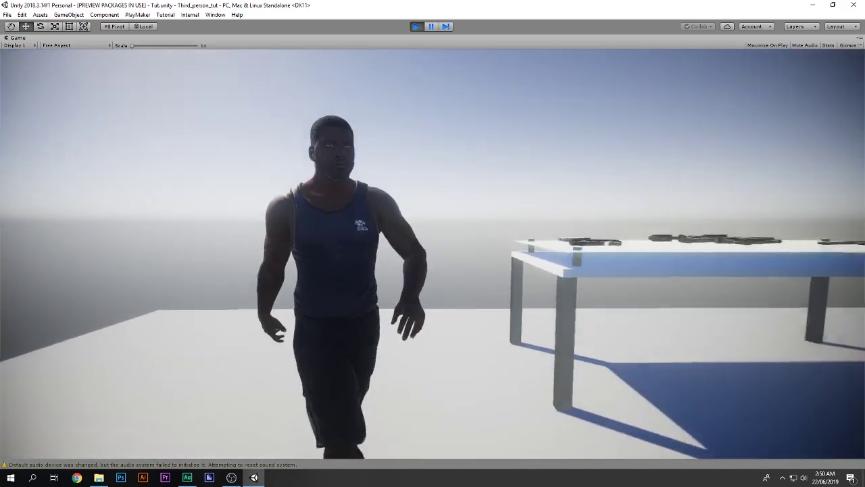
key("ctrl+p")
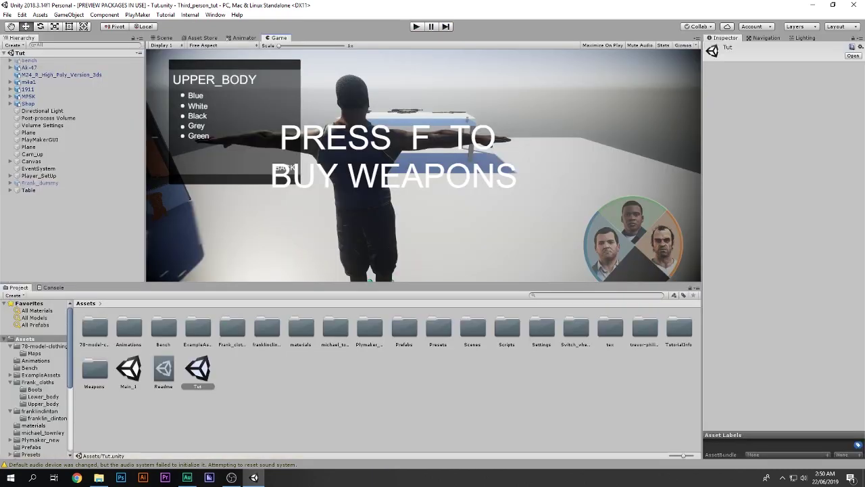
- Show the character in the Scene view and inspect the code of the CameraCollision_1 script in the Assets folder
key("alt+Tab")
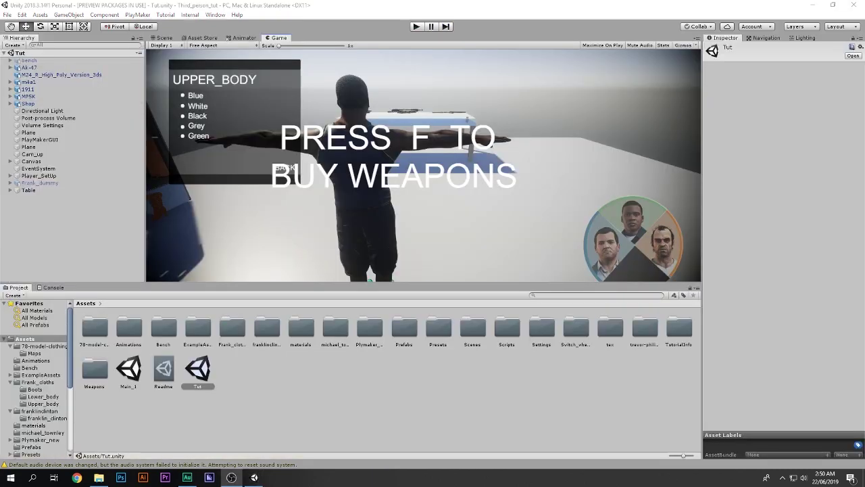
left_click(164, 38)
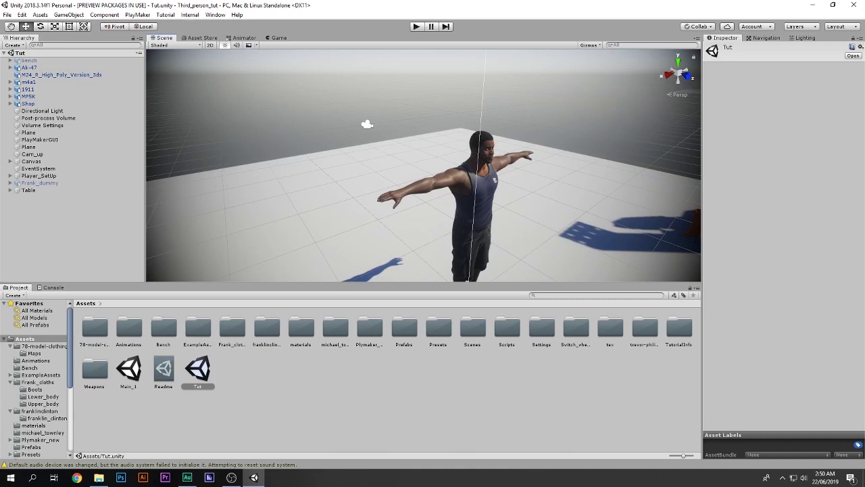
scroll(424, 165, "down", 2)
middle_click_drag(459, 190, 409, 165)
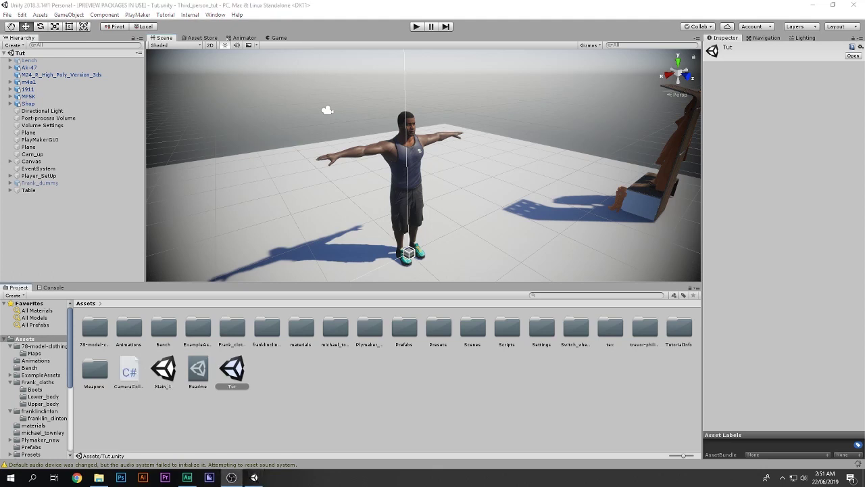
left_click(129, 370)
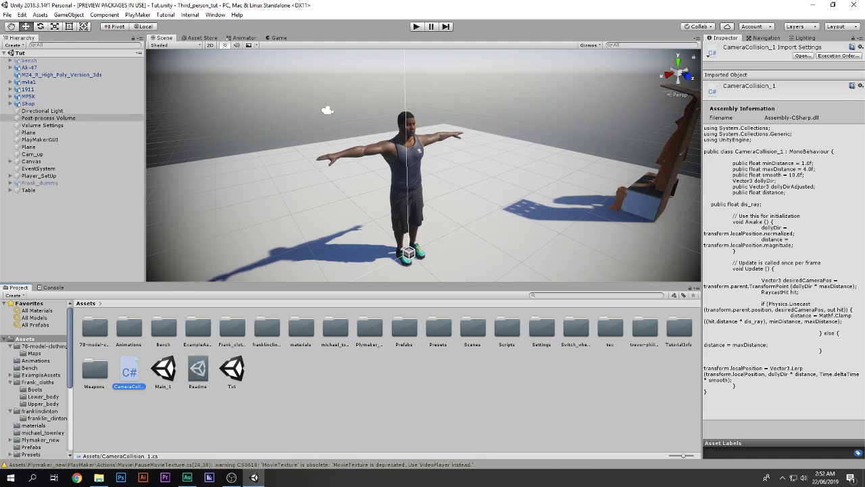
- Attach the CameraCollision_1 script to the Main Camera under Cam_base in the Player_SetUp object
left_click(406, 162)
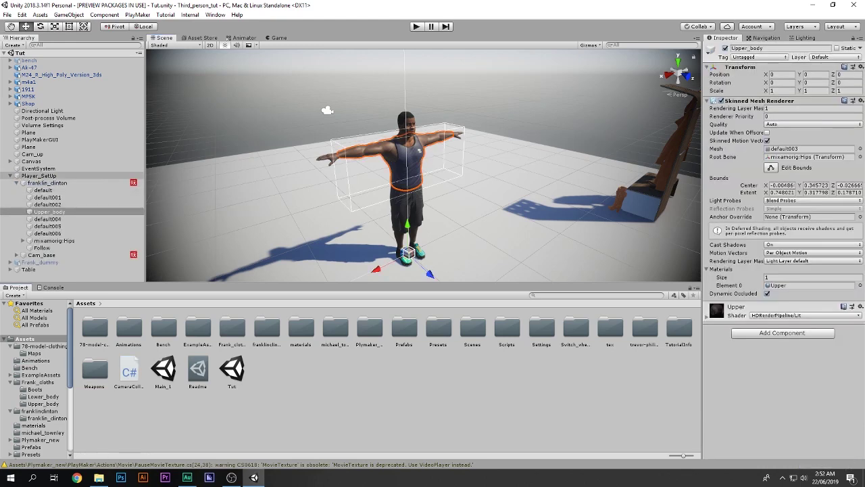
left_click(47, 182)
left_click(16, 182)
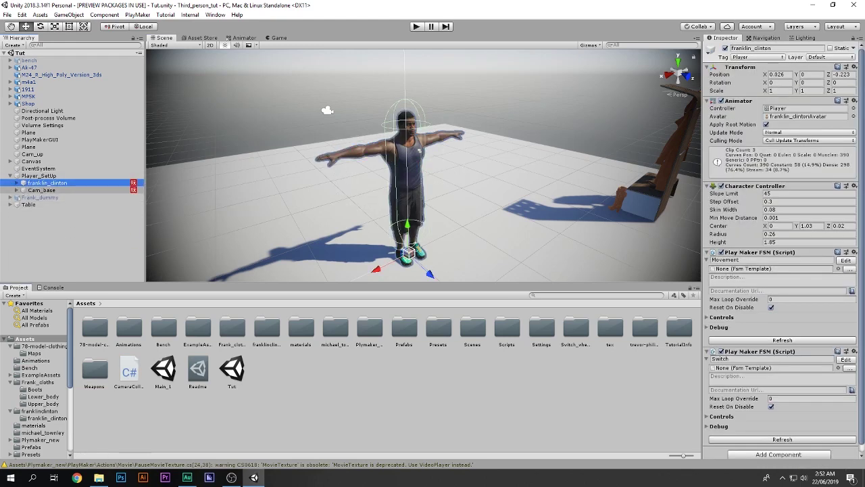
left_click(42, 190)
left_click(16, 190)
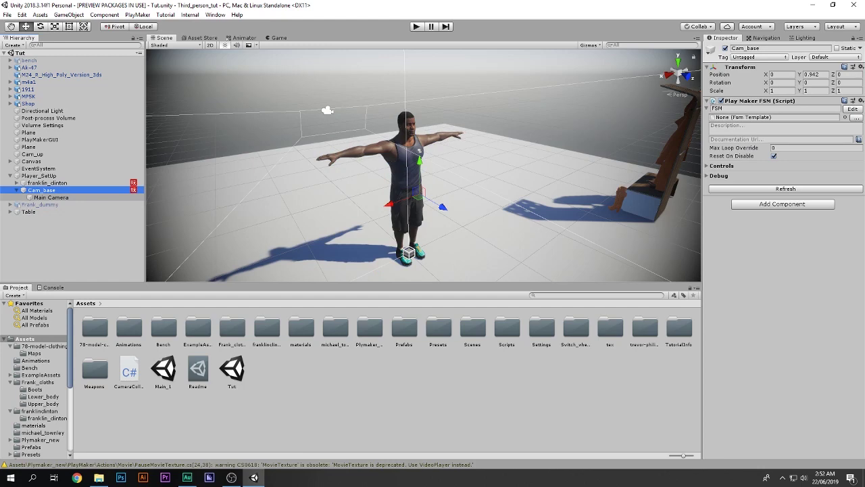
left_click(50, 197)
right_click_drag(413, 169, 480, 169)
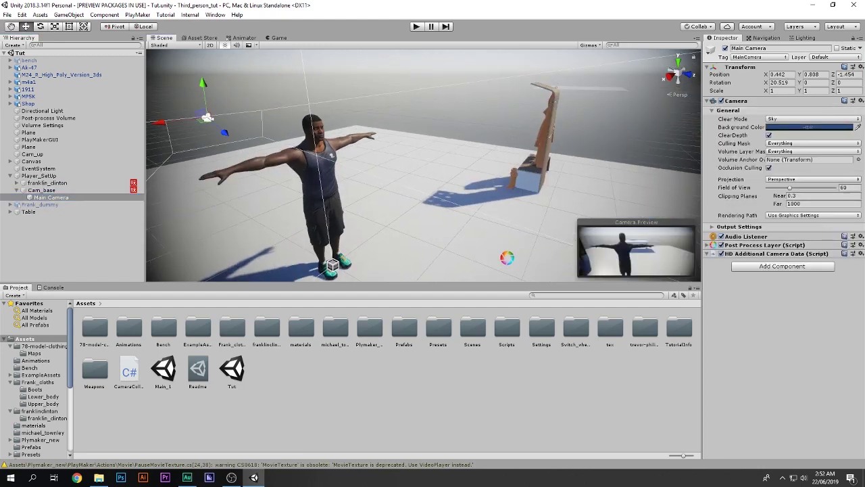
left_click_drag(507, 258, 655, 218, "alt")
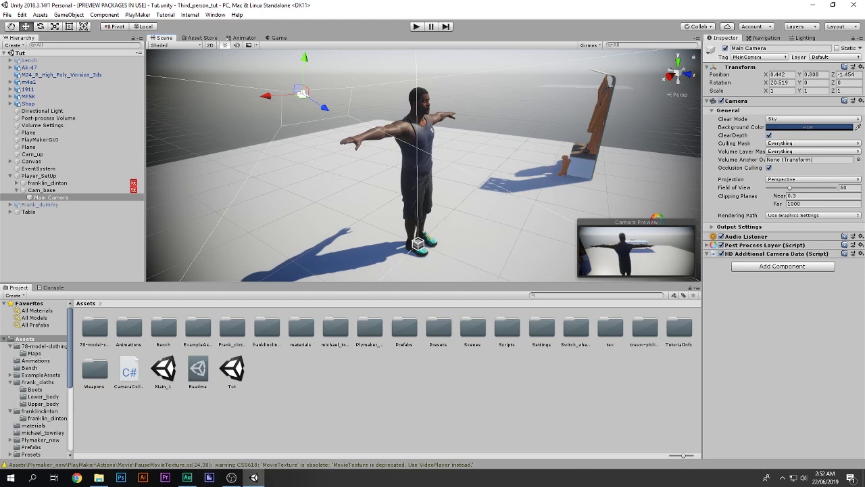
right_click_drag(417, 169, 447, 152)
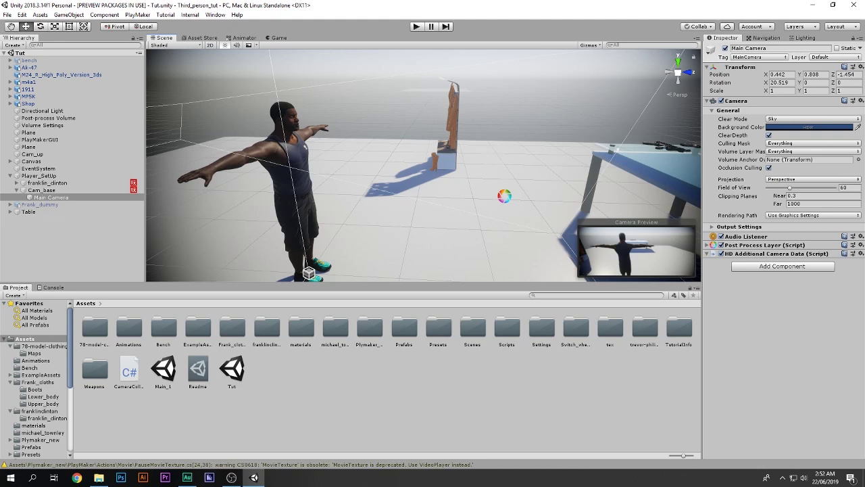
left_click(129, 370)
left_click_drag(129, 370, 777, 304)
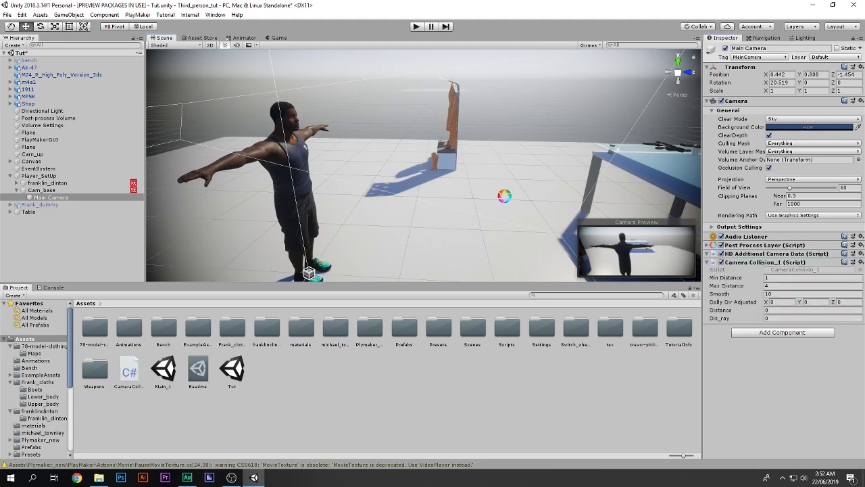
- Review the Camera Collision_1 settings on the Main Camera, from Min Distance through Smooth to Dis_ray
left_click(788, 294)
left_click(787, 286)
left_click(787, 278)
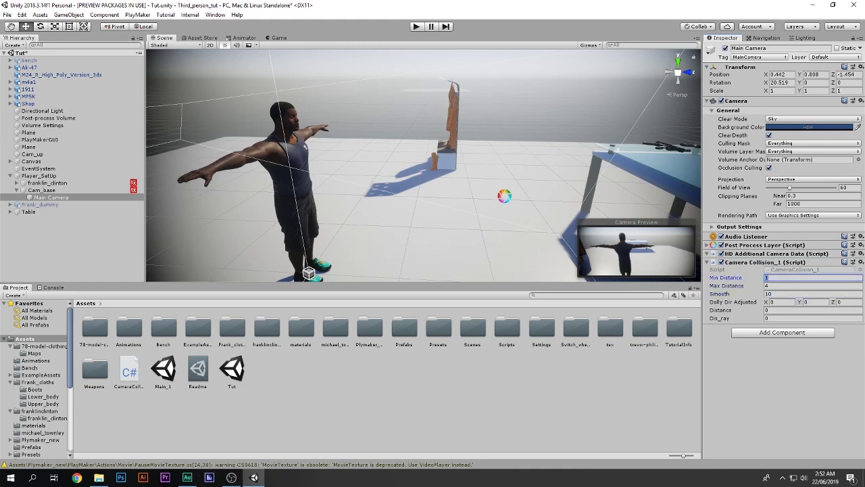
key("Tab")
key("Tab")
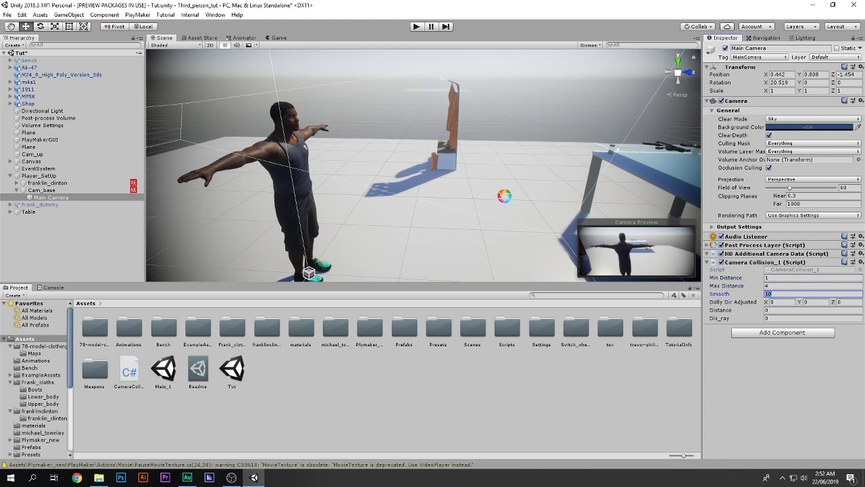
key("Tab")
key("Tab")
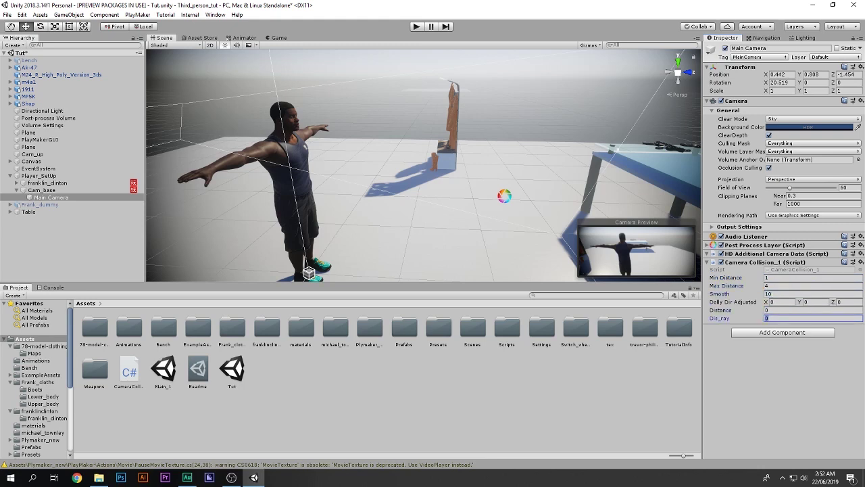
- Run the scene and try varying the camera's Max Distance, restoring it to 4
key("ctrl+p")
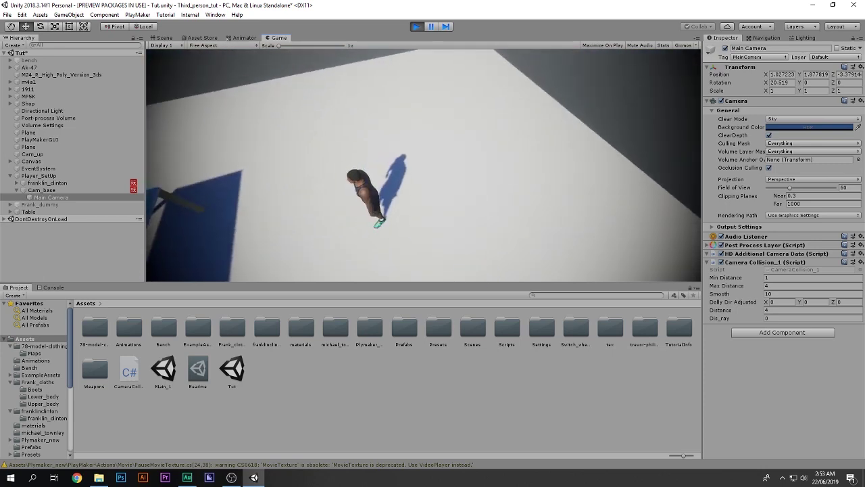
mouse_move(726, 285)
left_mouse_down()
mouse_move(708, 286)
mouse_move(727, 285)
left_mouse_up()
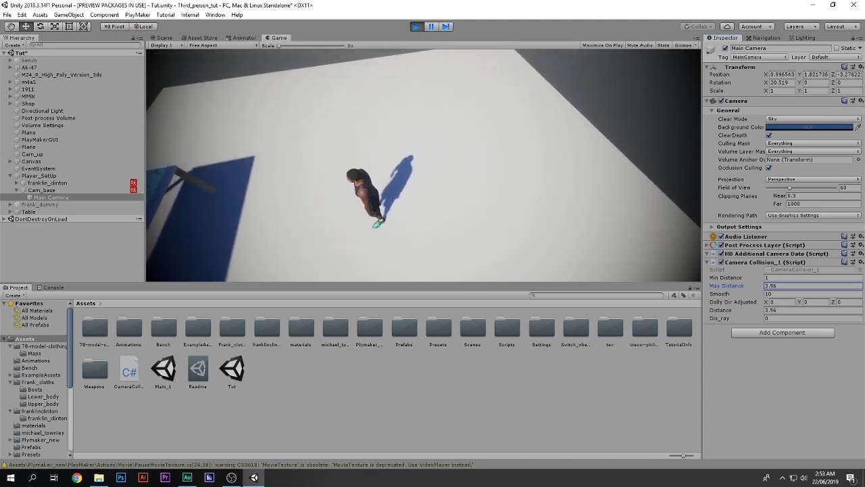
left_click(783, 285)
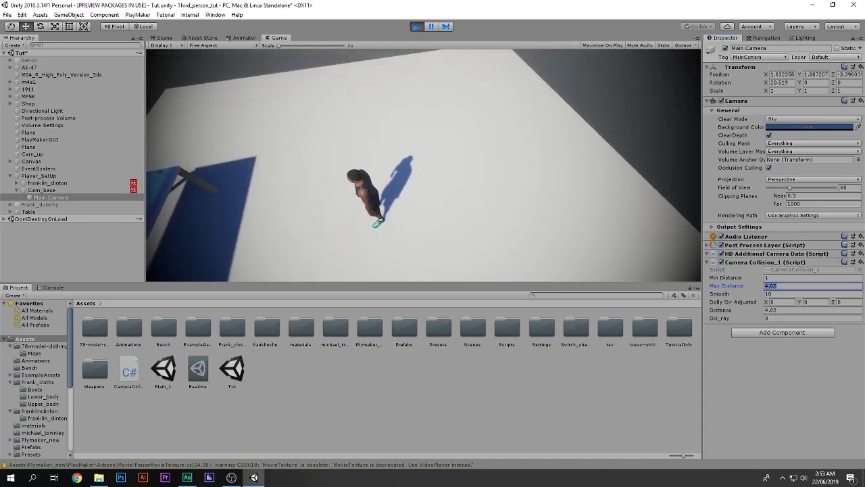
type("4")
key("Return")
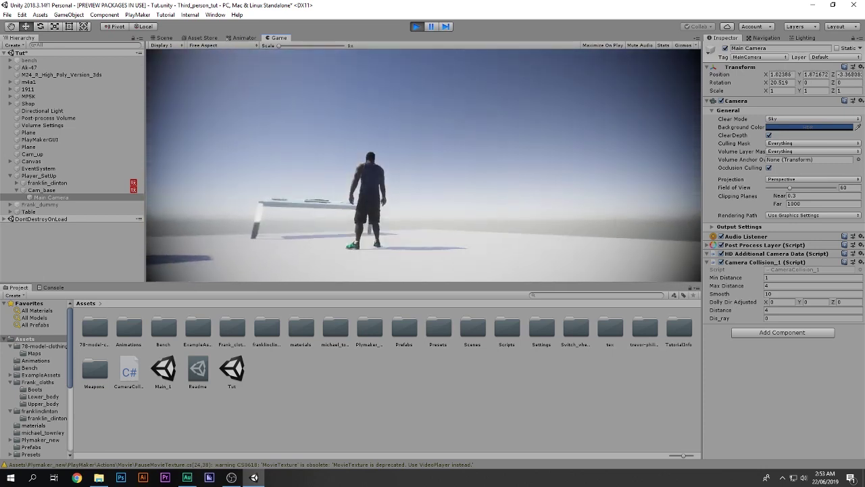
- Walk the character near the table and clothing rack to check the camera distance, and stop play mode
key("w")
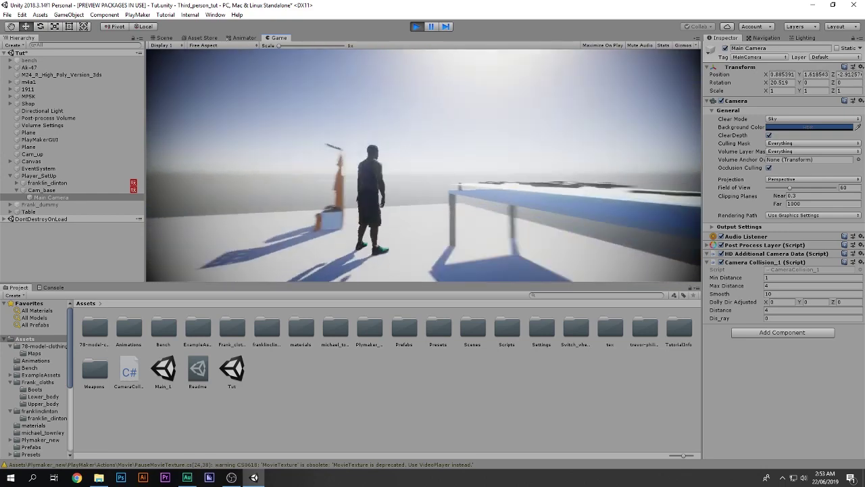
key("w")
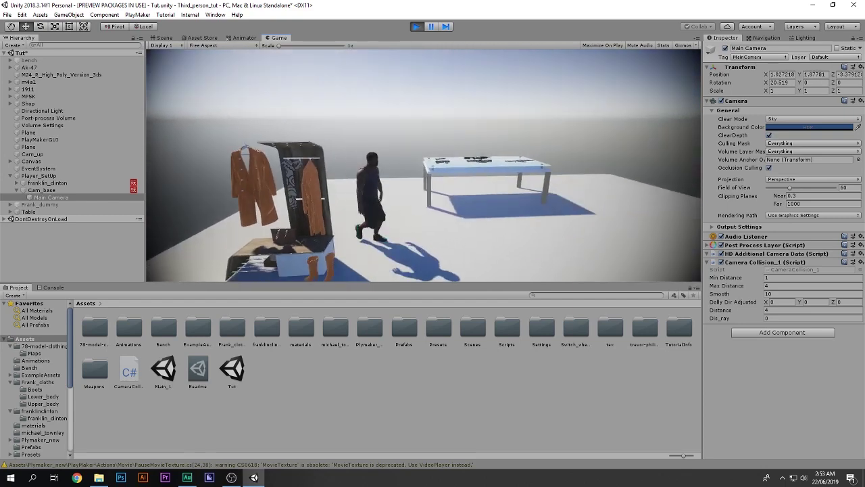
key("ctrl+p")
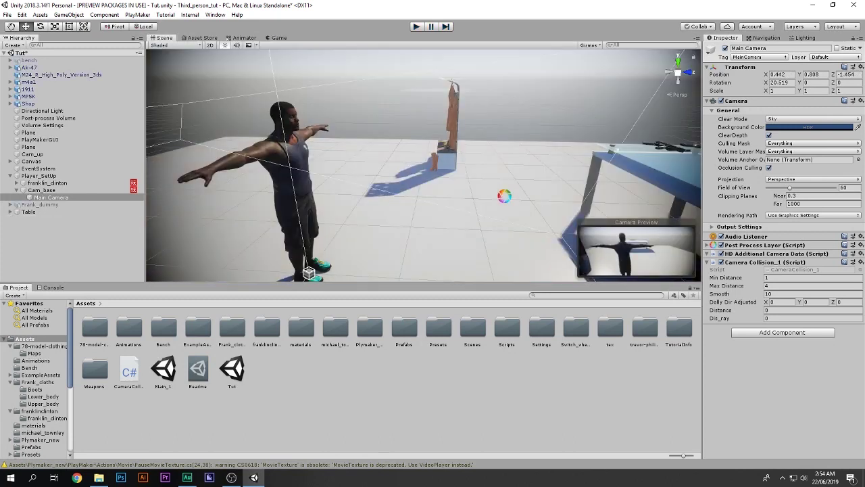
- Run the scene again, set the camera's Max Distance to 1.58, and walk the character to check the framing
key("ctrl+p")
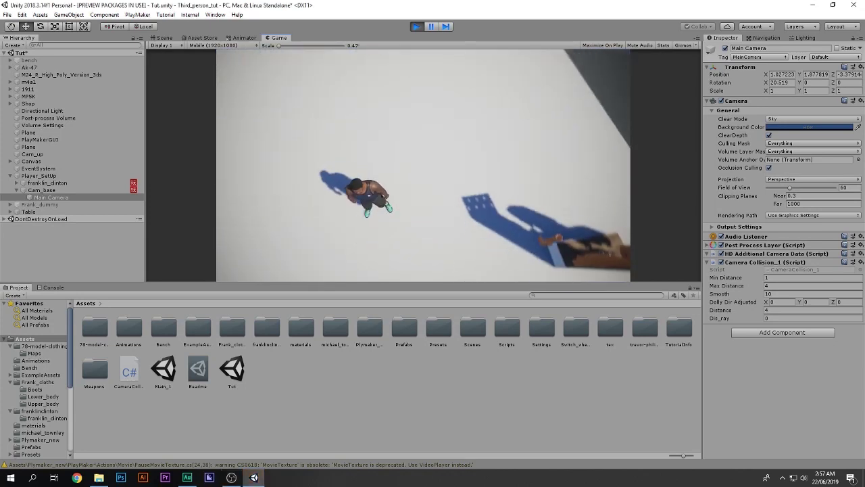
left_click_drag(727, 286, 709, 286)
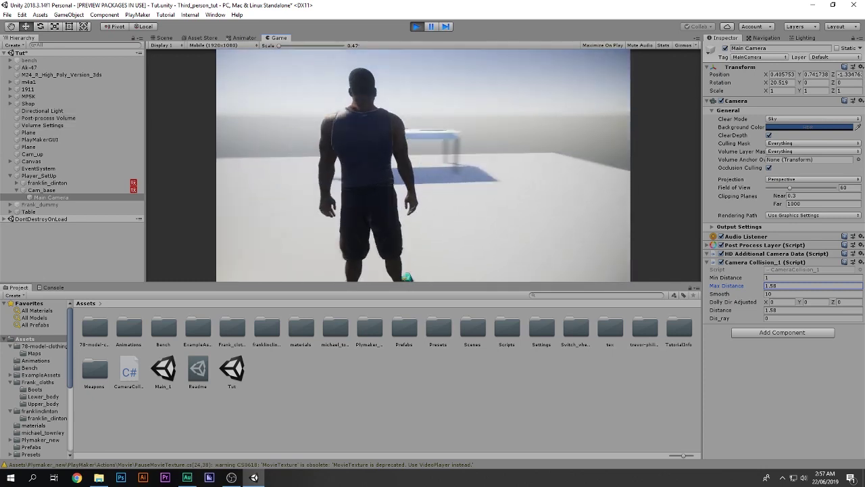
key("w")
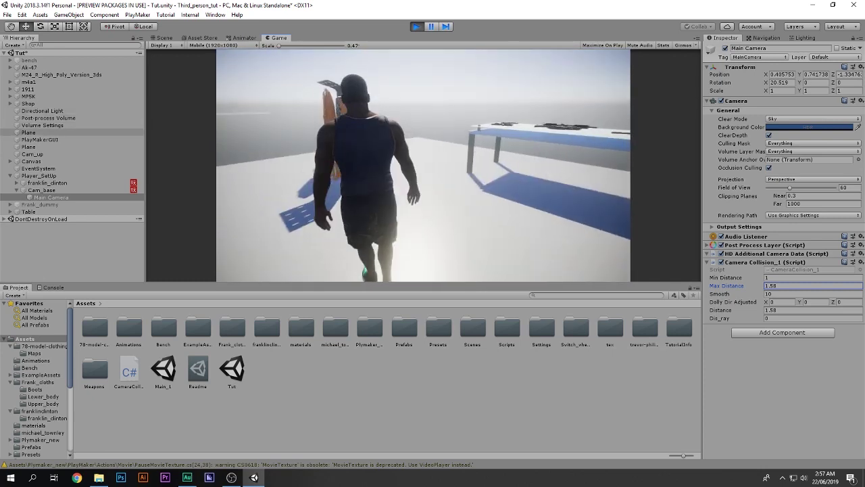
key("w")
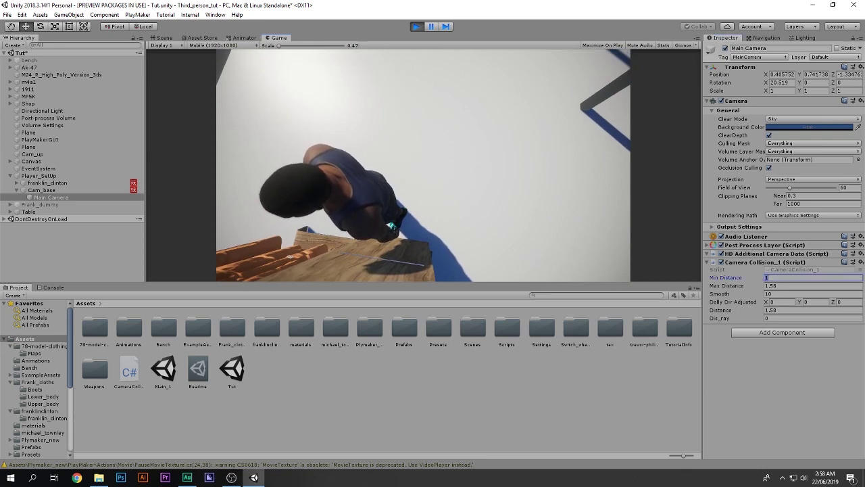
- Set the camera's Min Distance to 0.59 and test the view by walking the character between the clothing rack and the table
left_click(423, 165)
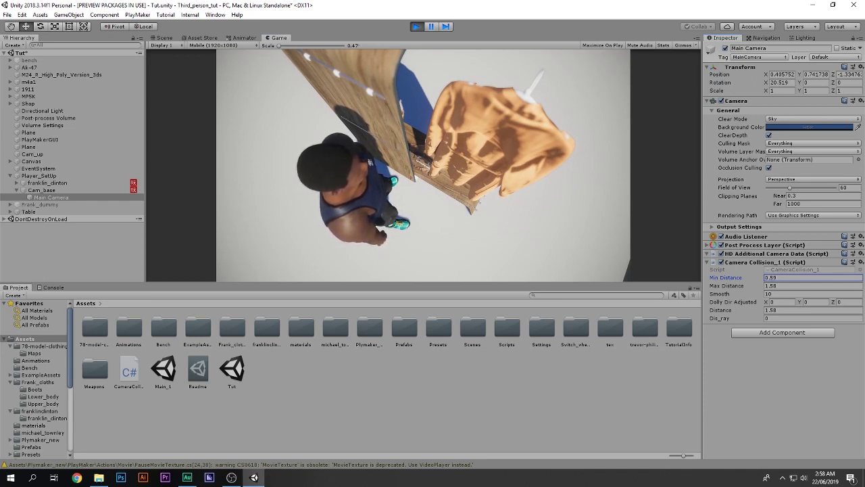
left_click(423, 166)
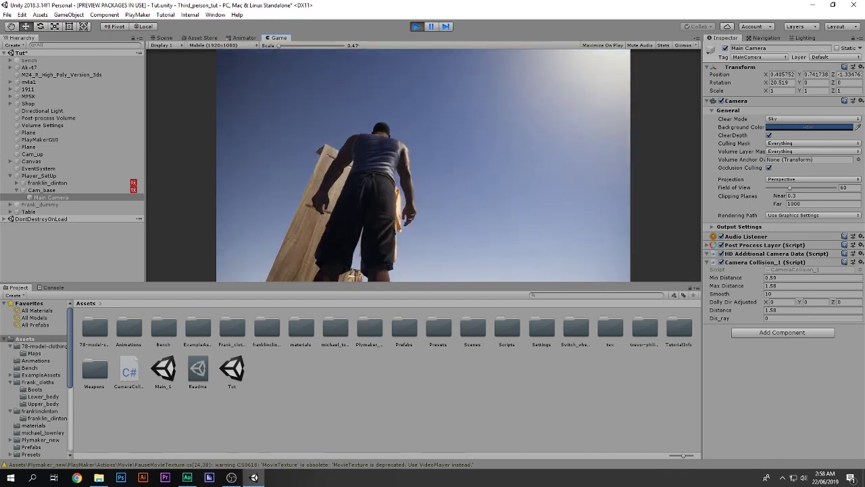
key("w")
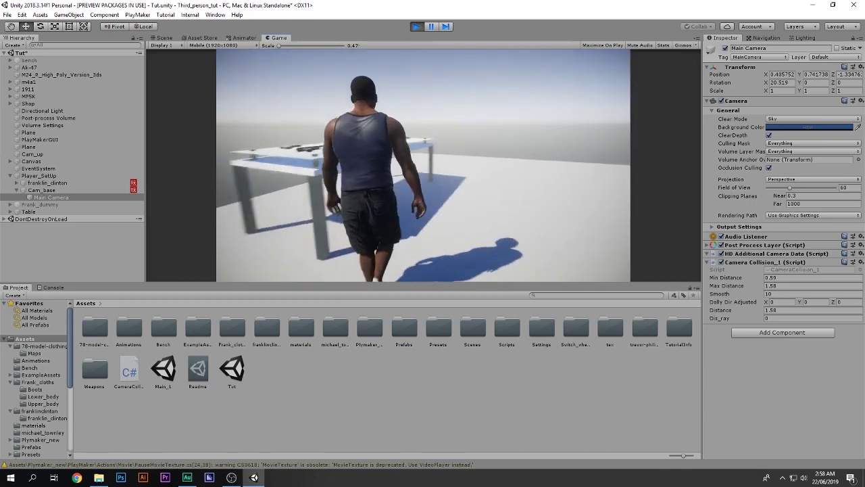
key("w")
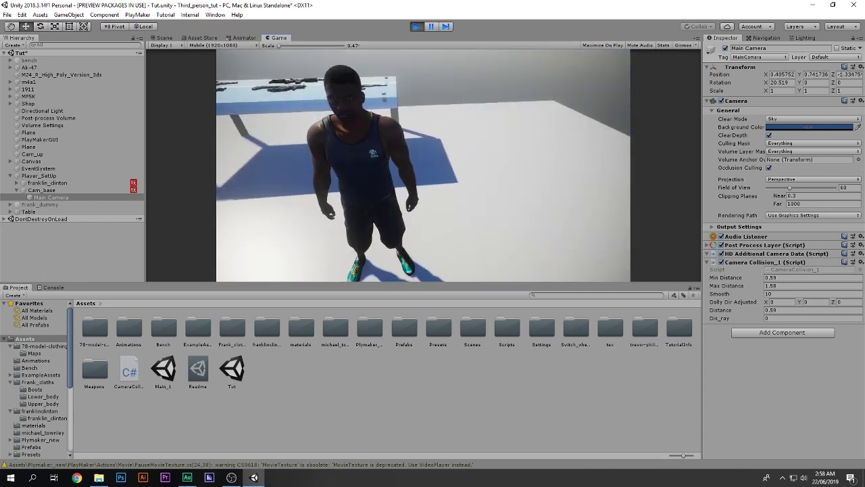
- Copy the Camera Collision_1 component with its tuned values and stop play mode
left_click(860, 262)
left_click(799, 315)
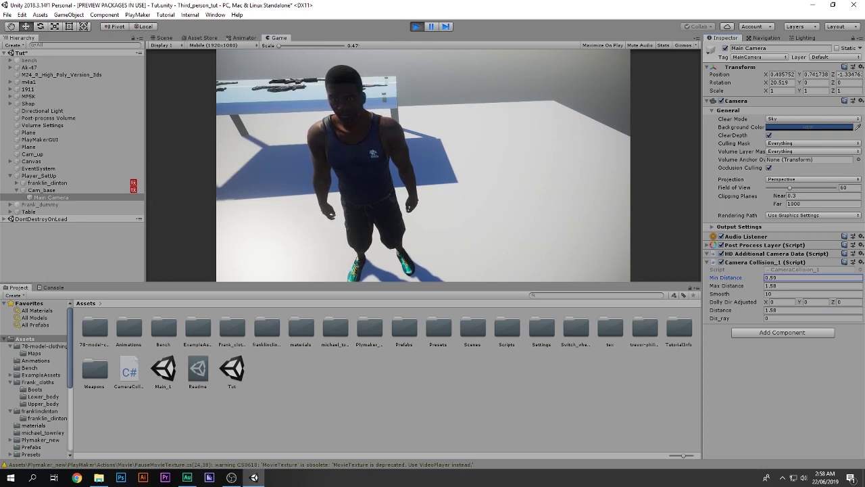
key("ctrl+p")
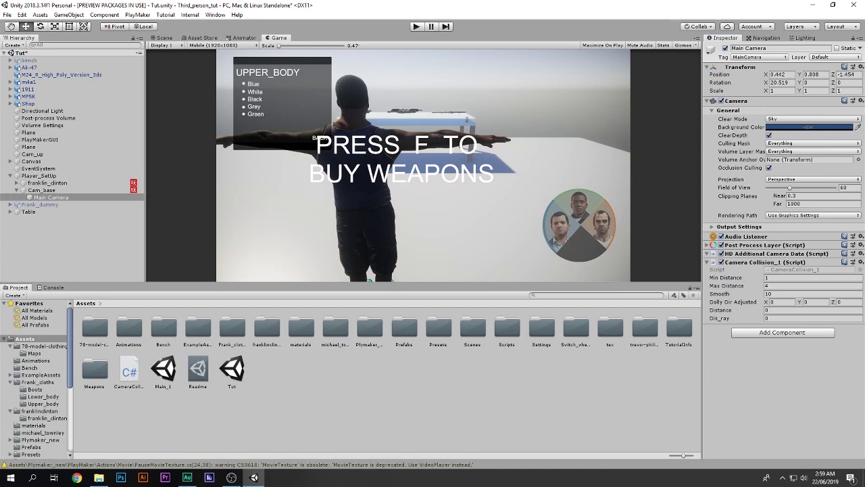
- Paste the copied component values onto the Main Camera's Camera Collision_1 script
left_click(861, 261)
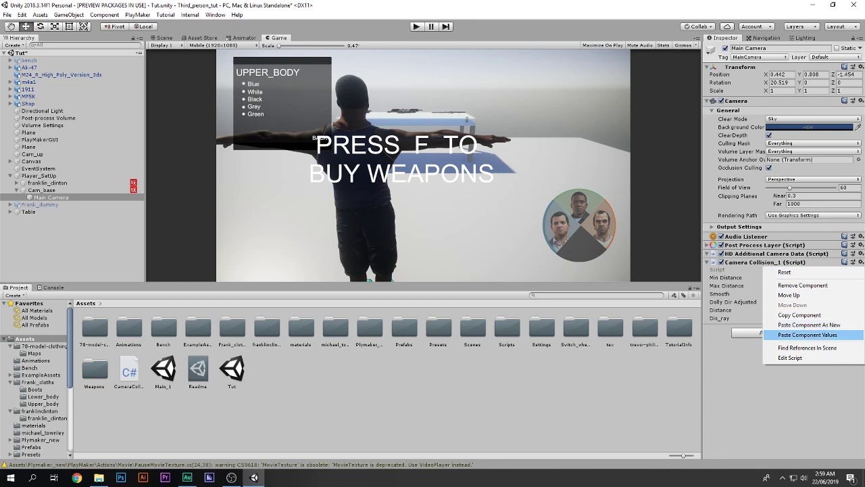
left_click(807, 335)
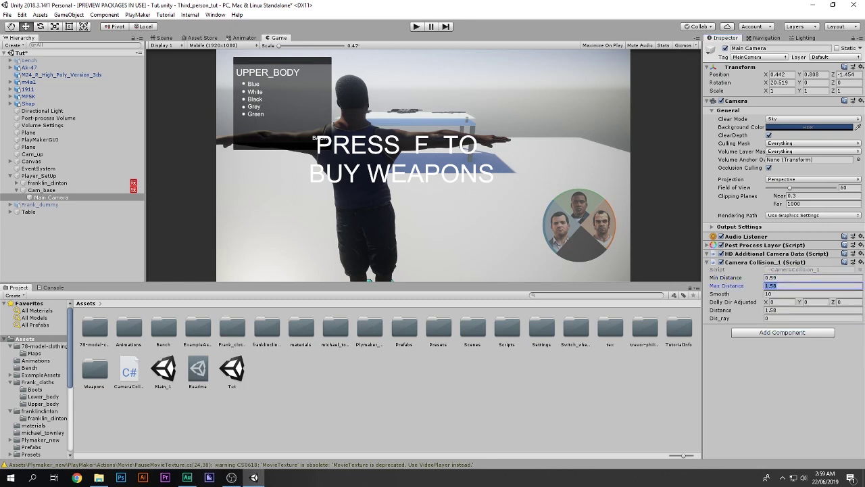
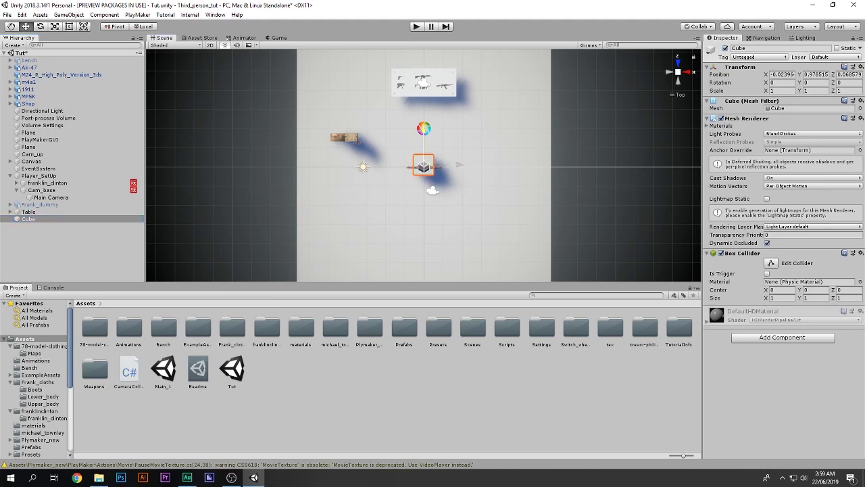
- Scale the new cube to about 3.41 wide and 2.36 high, and position it at about X 3.35, Y 1.07, Z 1.93
key("r")
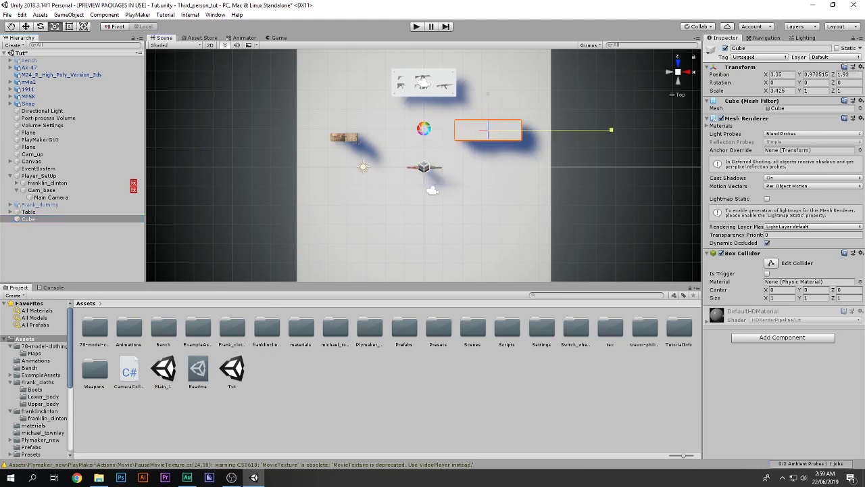
left_click(677, 80)
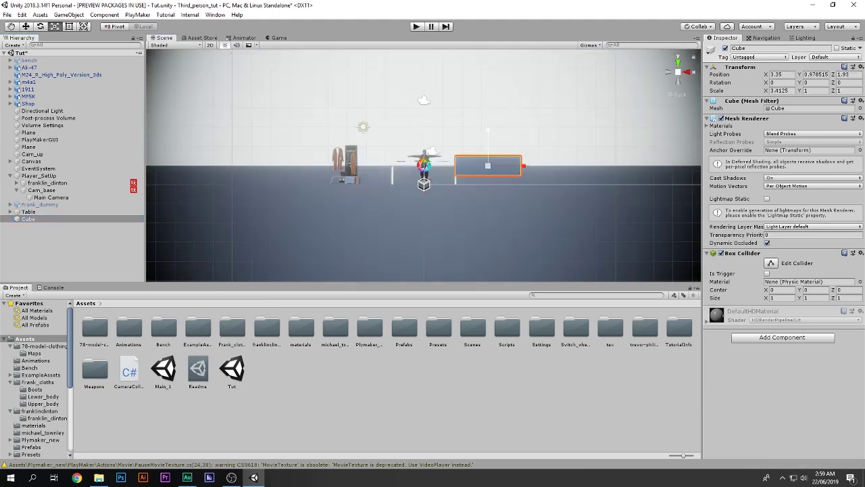
left_click_drag(488, 129, 488, 80)
left_click_drag(488, 131, 488, 122)
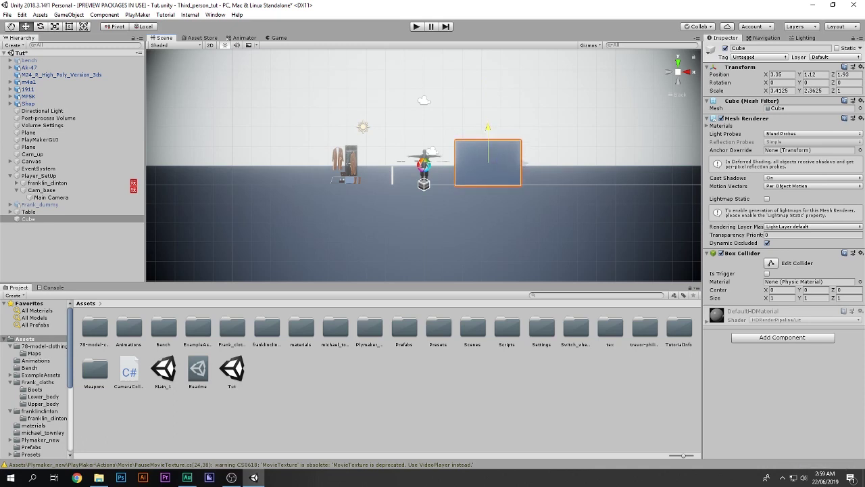
- Duplicate the large cube toward the front of the floor, rotate the copy 90 degrees about Y and thin its Z scale to 0.1125
left_click(678, 63)
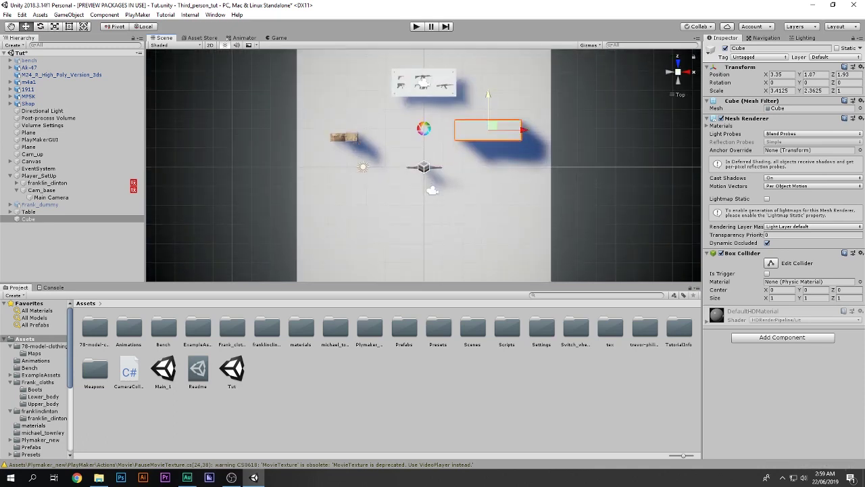
key("ctrl+d")
left_click_drag(493, 125, 491, 234)
key("e")
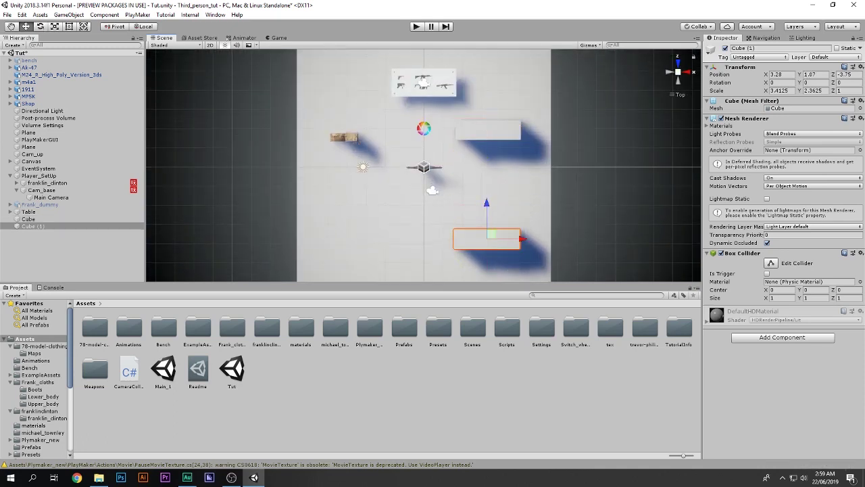
left_click_drag(487, 203, 568, 308)
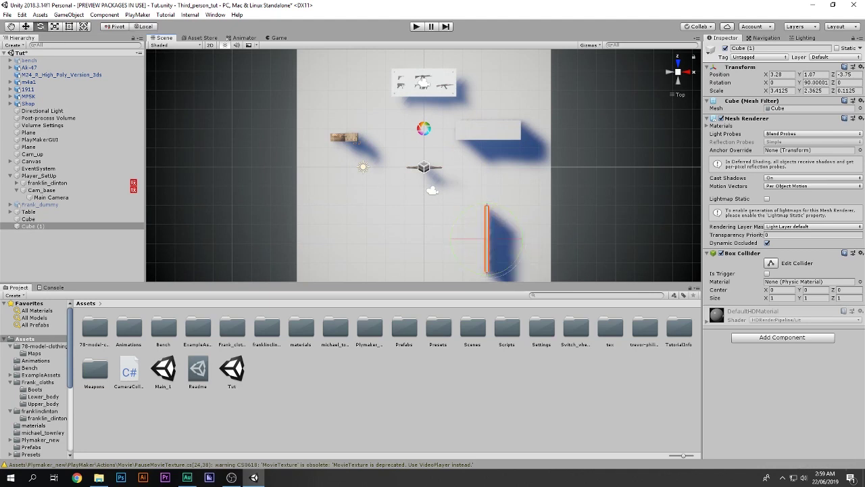
- Move the thin copy to about X -1.46, Z -3.7, and flatten its Y scale to about 0.118 to form a bar
key("w")
middle_click_drag(527, 239, 525, 177)
left_click_drag(489, 181, 398, 180)
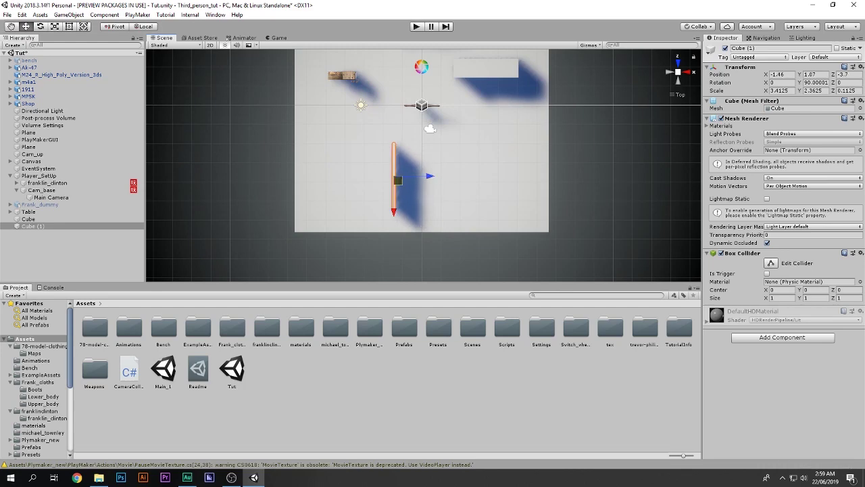
left_click(670, 72)
key("r")
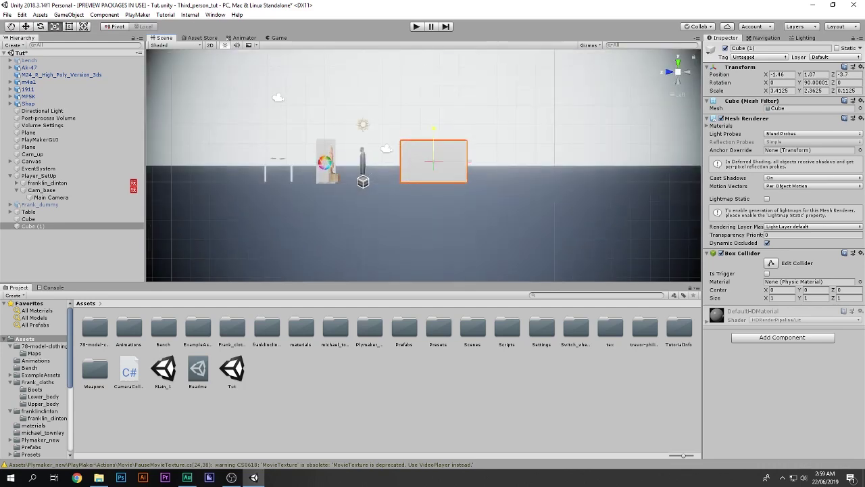
left_click_drag(434, 128, 434, 162)
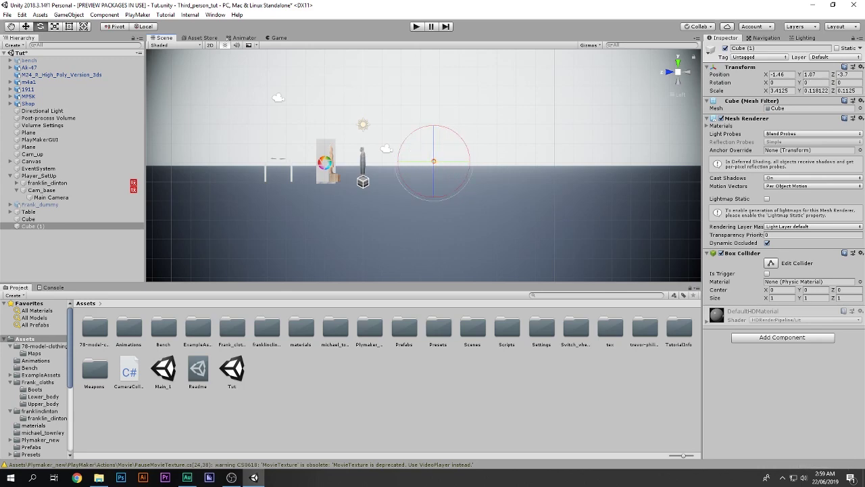
- Rotate the bar back to 0 degrees and place it above the character at about X 0.07, Y 2.46, Z -0.86
left_click(678, 62)
key("w")
left_click_drag(398, 171, 425, 101)
left_click(669, 71)
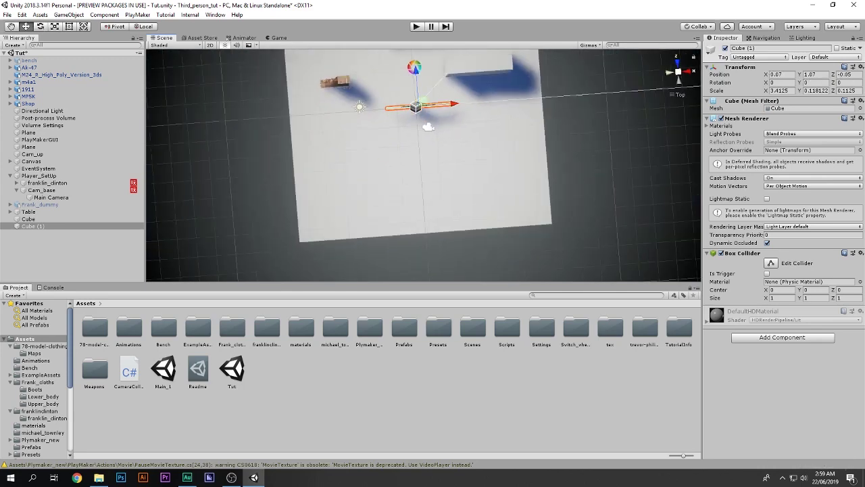
scroll(423, 165, "up", 10)
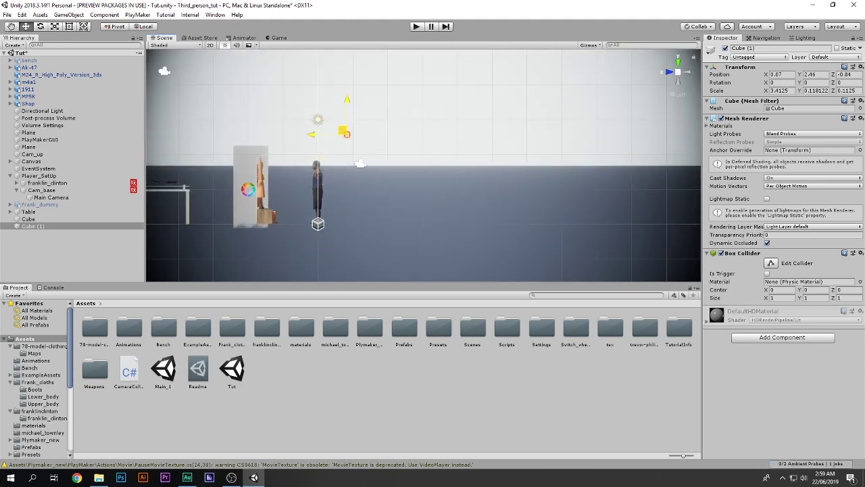
- Duplicate the overhead bar eleven times, spreading the copies at varied heights and depths, with the last at about Y 3.33, Z -1.53
key("ctrl+d")
left_click_drag(347, 110, 241, 103)
key("ctrl+d")
key("ctrl+d")
key("ctrl+d")
key("ctrl+d")
key("ctrl+d")
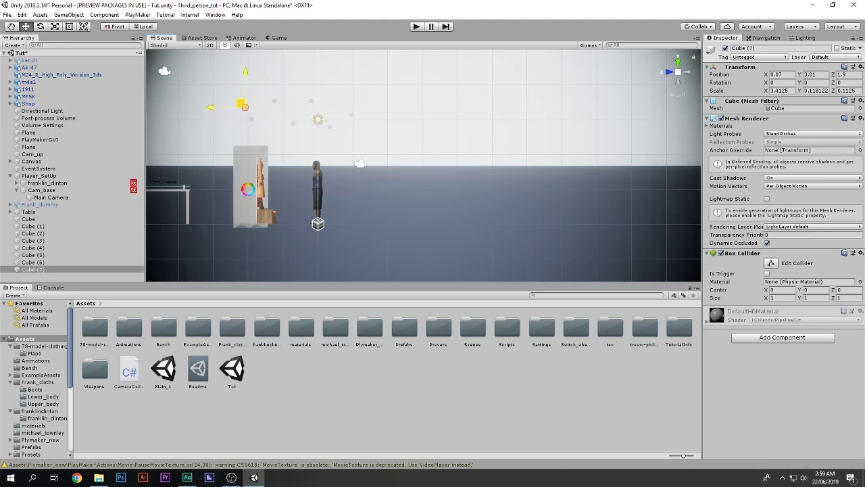
key("ctrl+d")
key("ctrl+d")
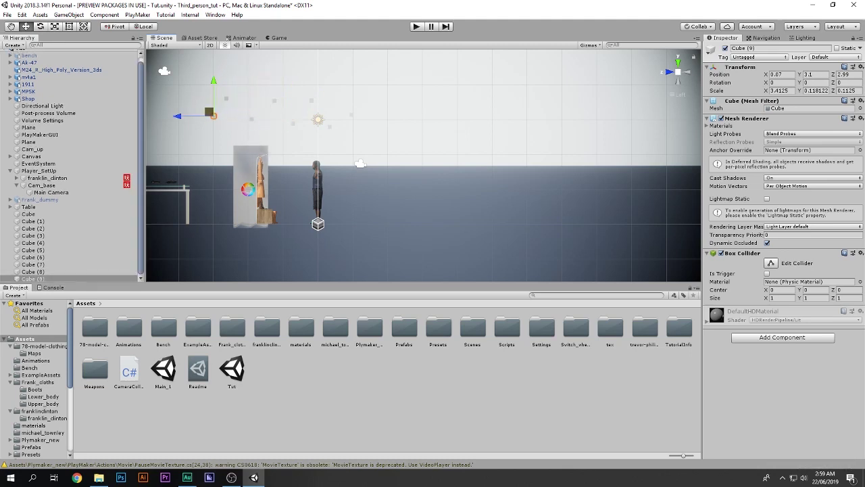
key("ctrl+d")
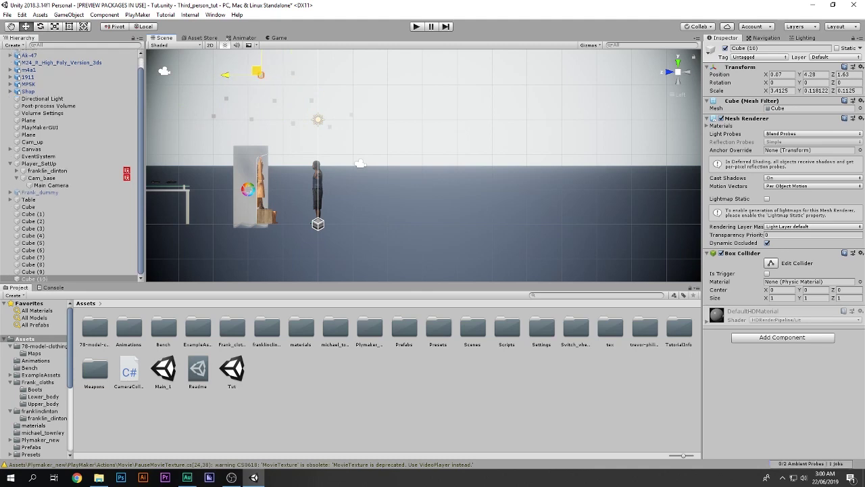
key("ctrl+d")
key("ctrl+d")
right_click_drag(318, 94, 277, 116)
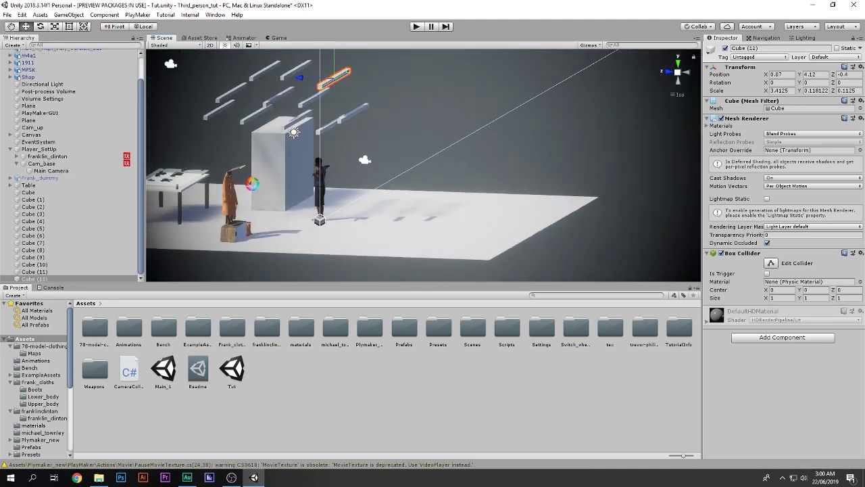
left_click_drag(372, 57, 372, 77)
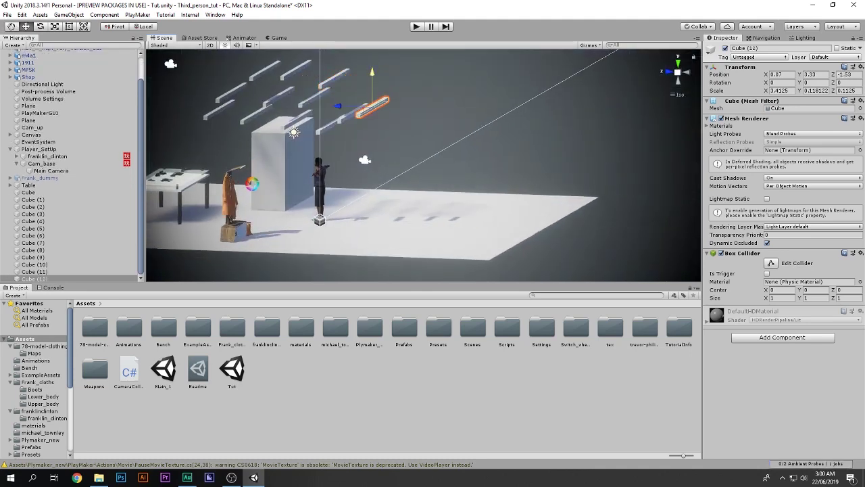
right_click_drag(372, 85, 446, 112)
right_click_drag(365, 159, 470, 161)
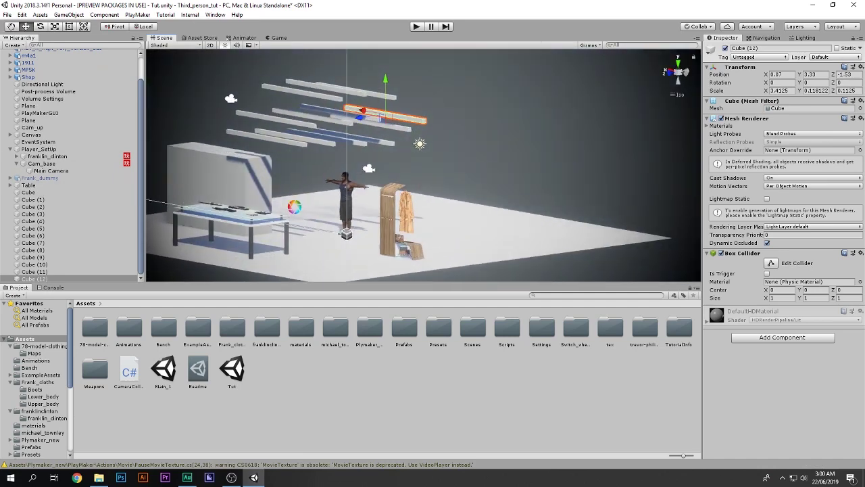
- Duplicate the large cube, rotate the copy 90 degrees about Y and place it at about X -4.24, Z -2.53
left_click(29, 192)
left_click(678, 62)
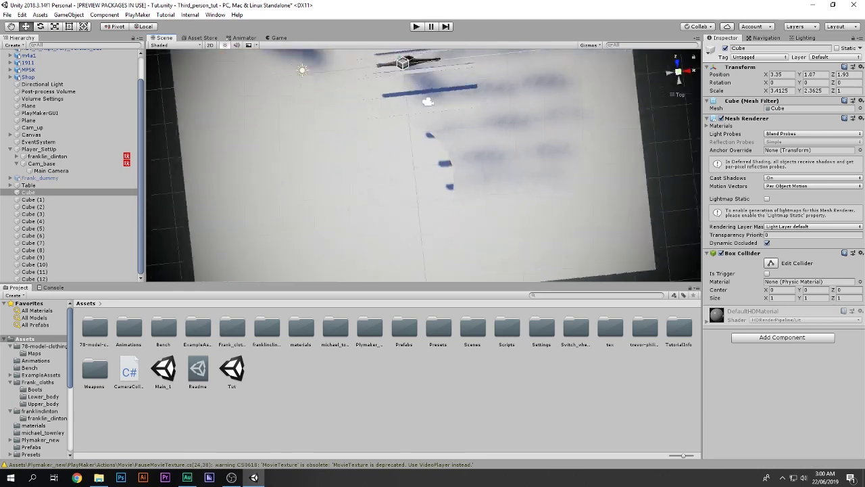
scroll(424, 148, "down", 12)
middle_click_drag(424, 135, 423, 171)
key("ctrl+d")
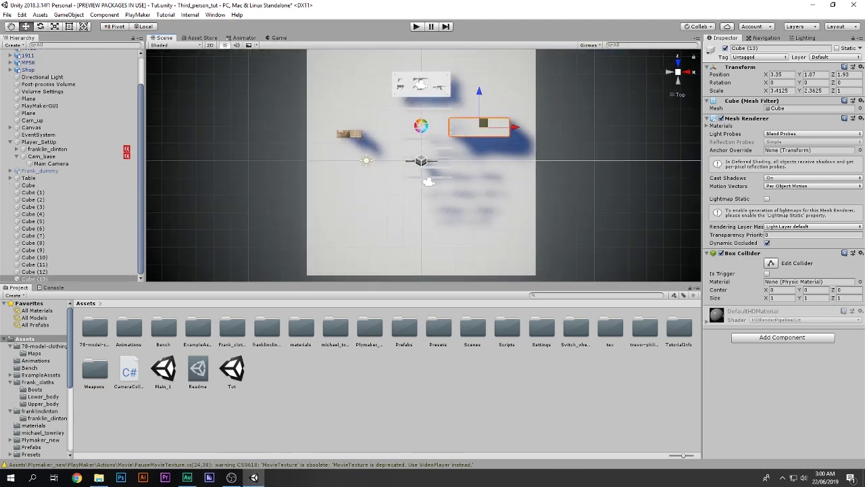
left_click_drag(483, 123, 462, 240)
key("e")
key("w")
left_click_drag(378, 190, 352, 209)
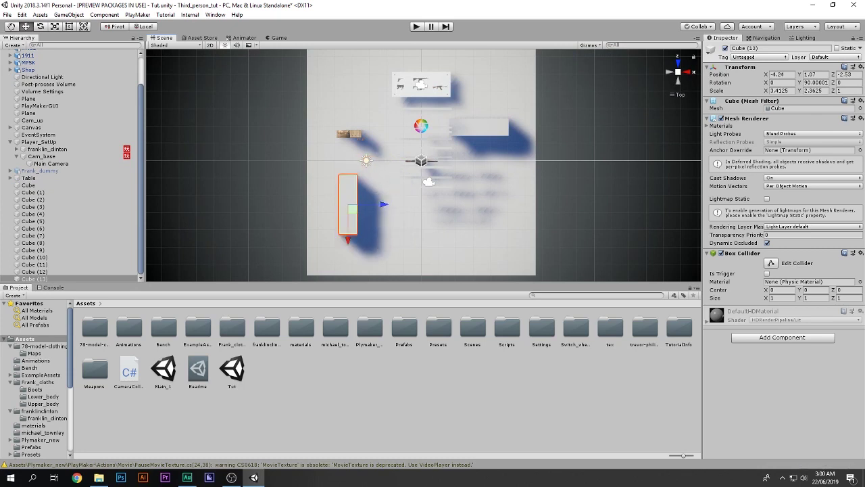
- Run the scene in the enlarged Game view, walk the character under the overhead bars to test camera collision, and pause
double_click(278, 38)
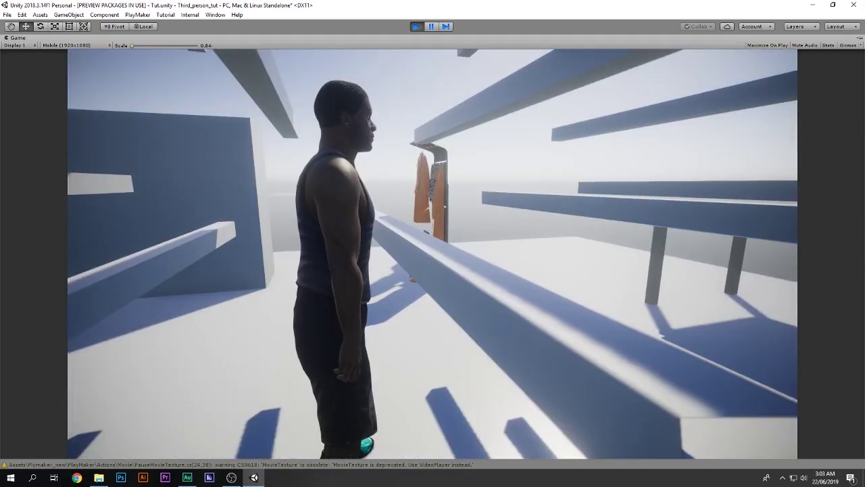
key("w")
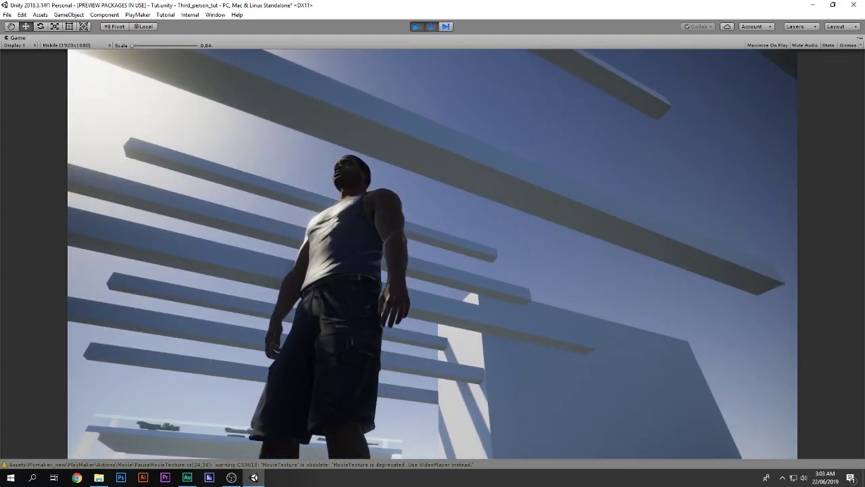
key("ctrl+p")
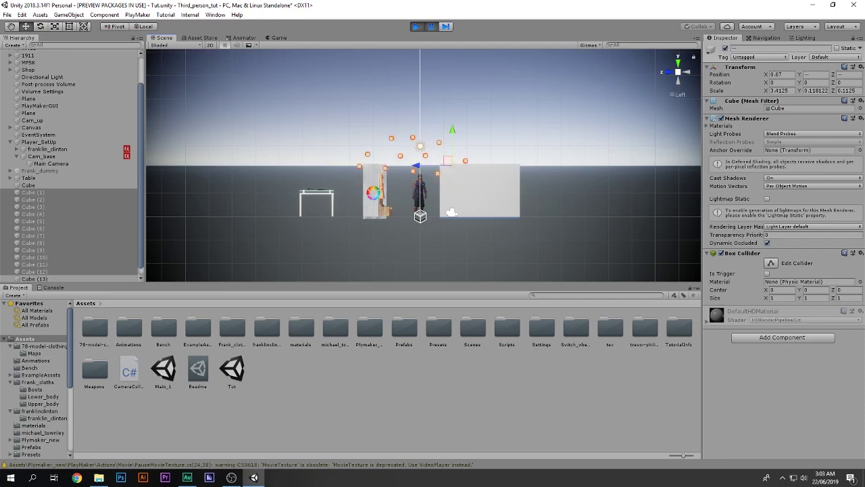
- Resume the test in the enlarged Game view and walk the character among the lowered bars to check how the camera reacts
key("shift+space")
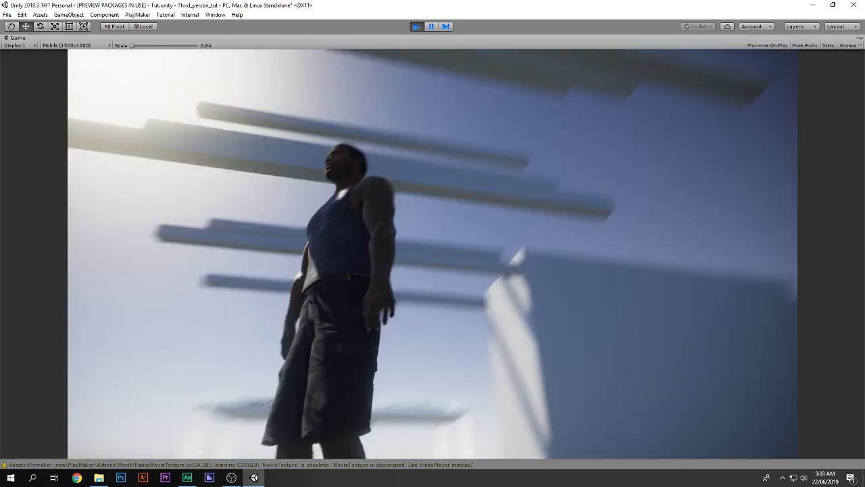
key("w")
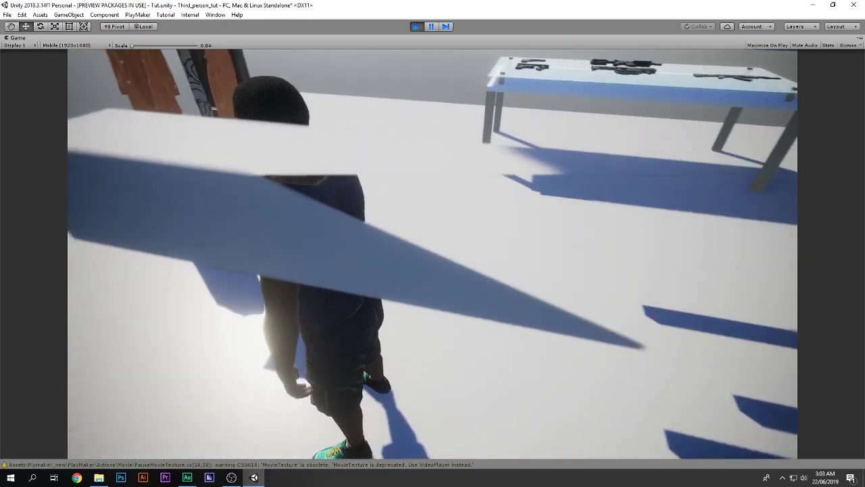
key("w")
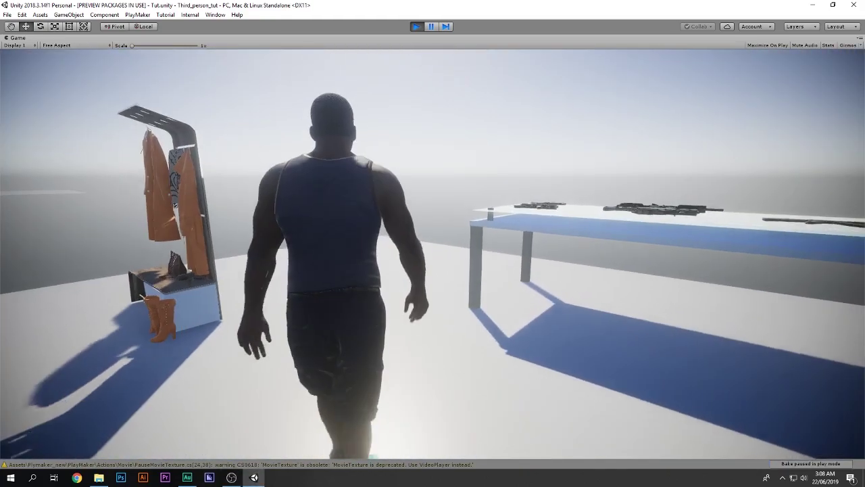
- Walk the character in different directions between the clothing rack and the weapons table, ending up close to the table
key("d")
key("s")
key("a")
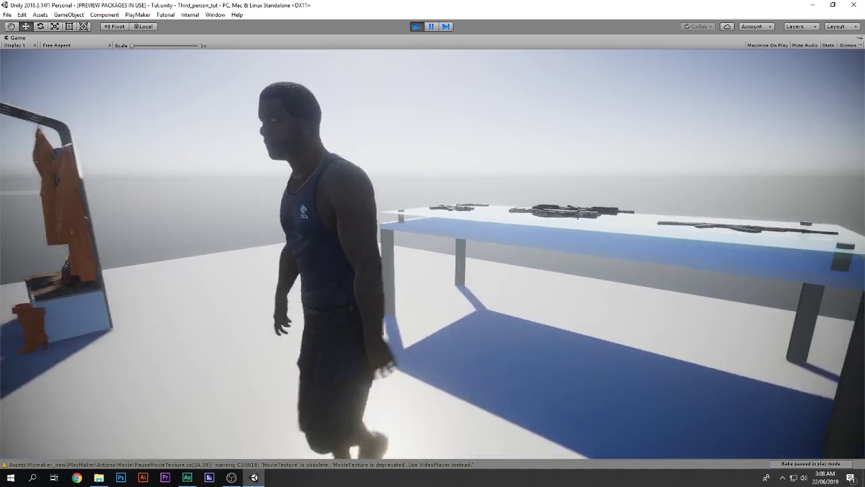
key("w")
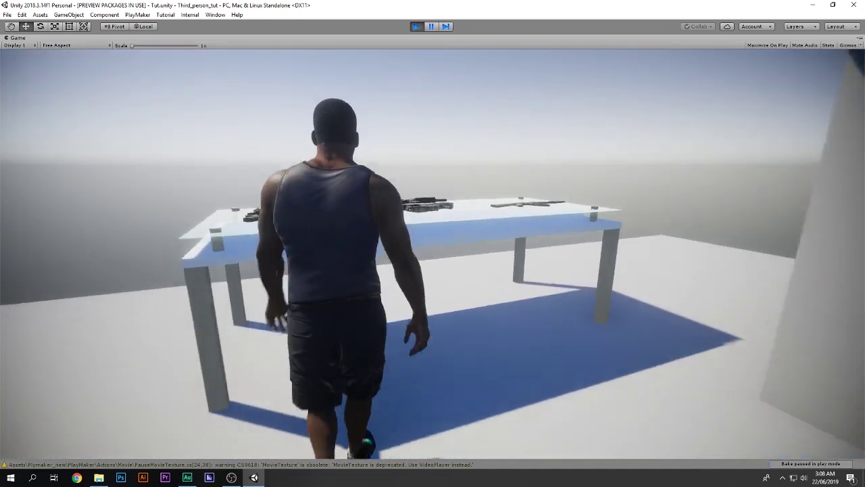
key("s")
key("w")
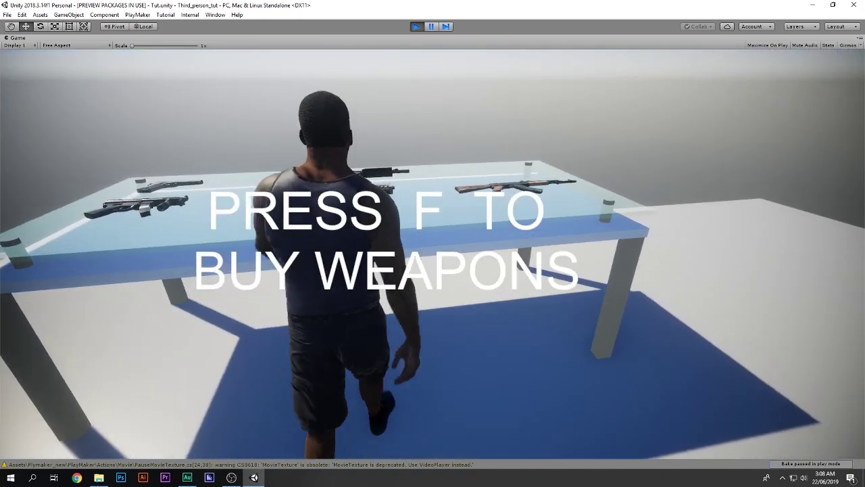
- Open the weapon purchase view at the table, pick the AK-47, and walk the armed character back toward the clothing rack
key("f")
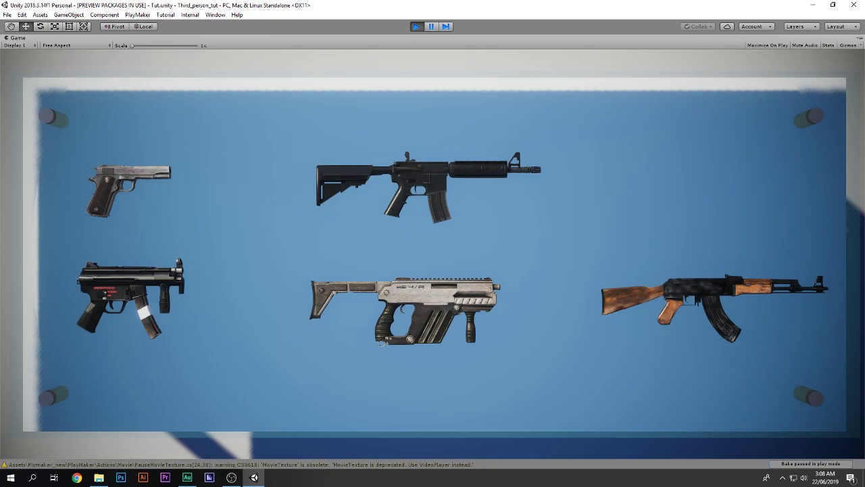
left_click(709, 297)
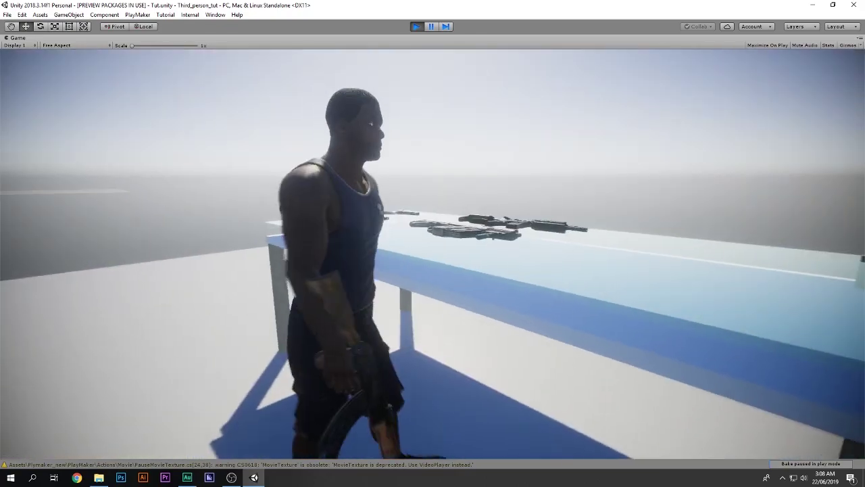
key("w")
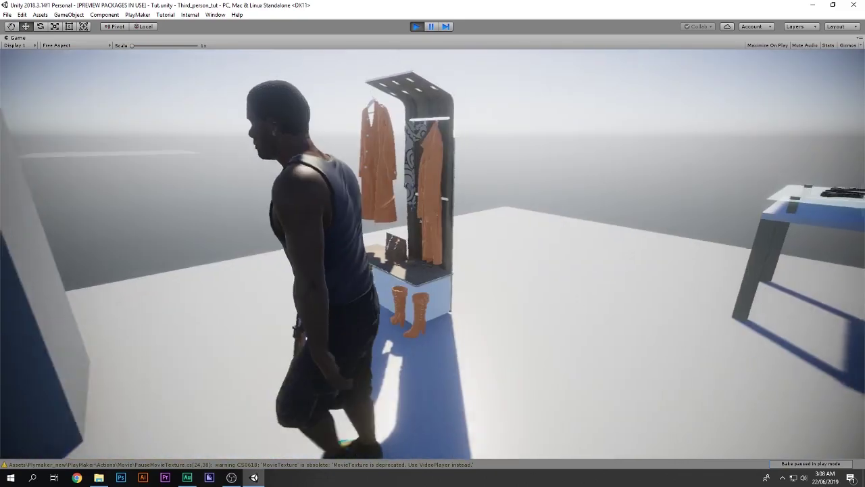
- Walk to the clothing rack, open the clothes-changing view, try White, Black, Blue and Green upper-body colours, and finish with Black
key("w")
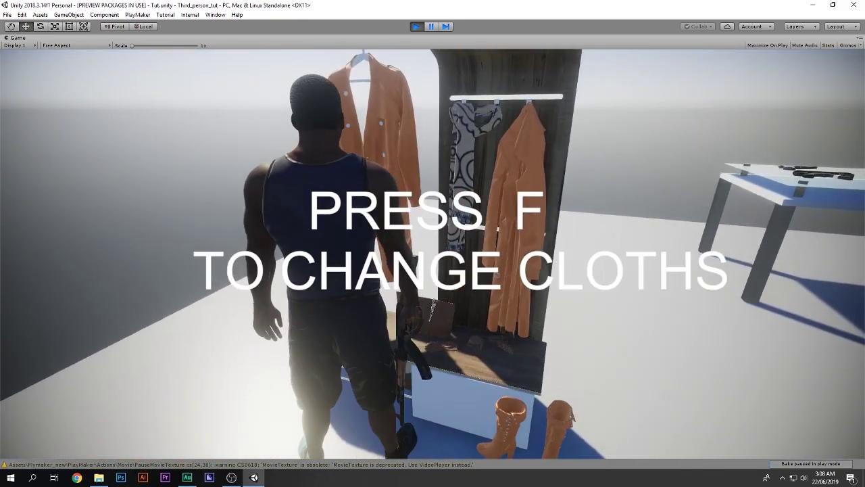
key("f")
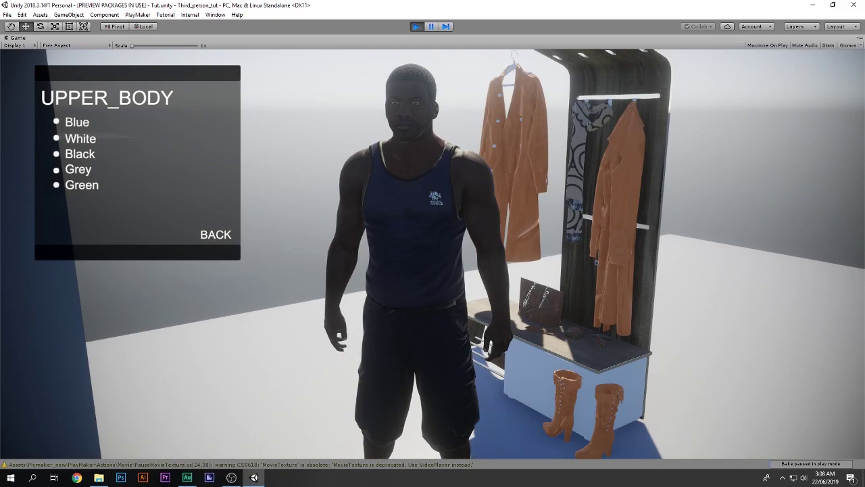
left_click(81, 139)
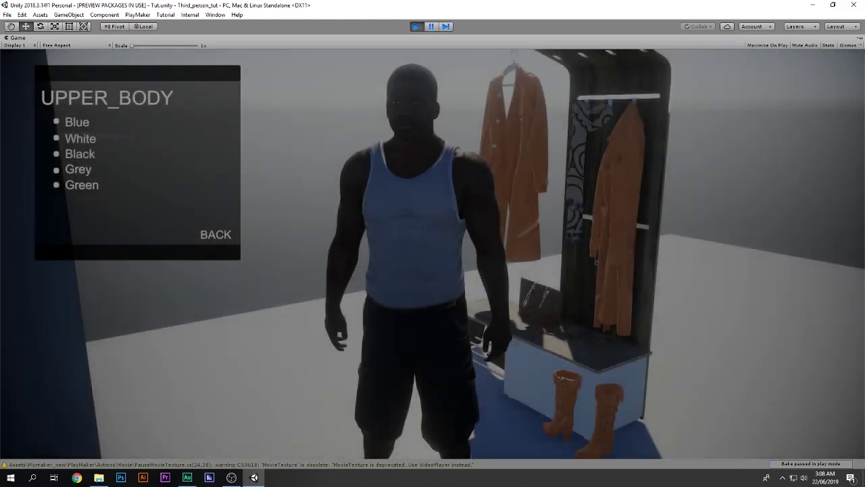
left_click(79, 154)
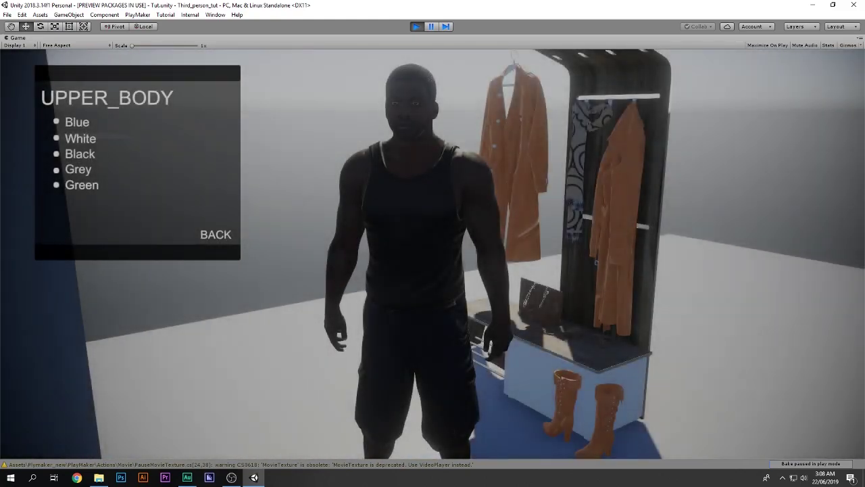
left_click(77, 122)
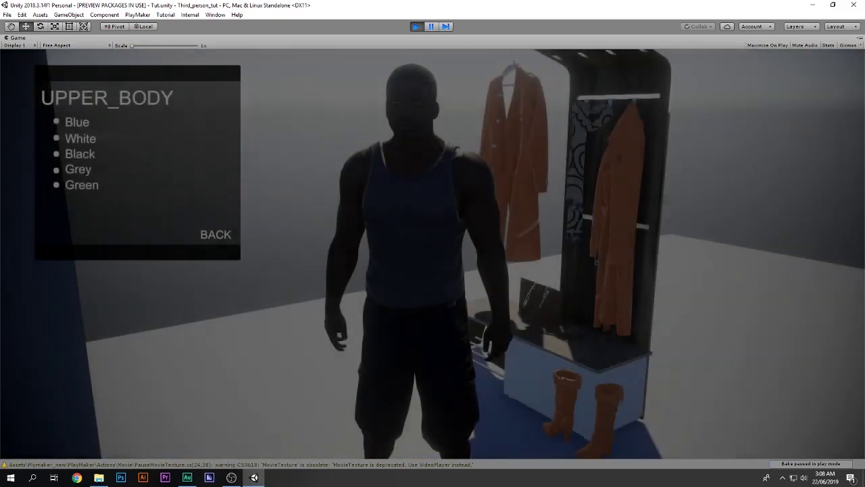
left_click(82, 185)
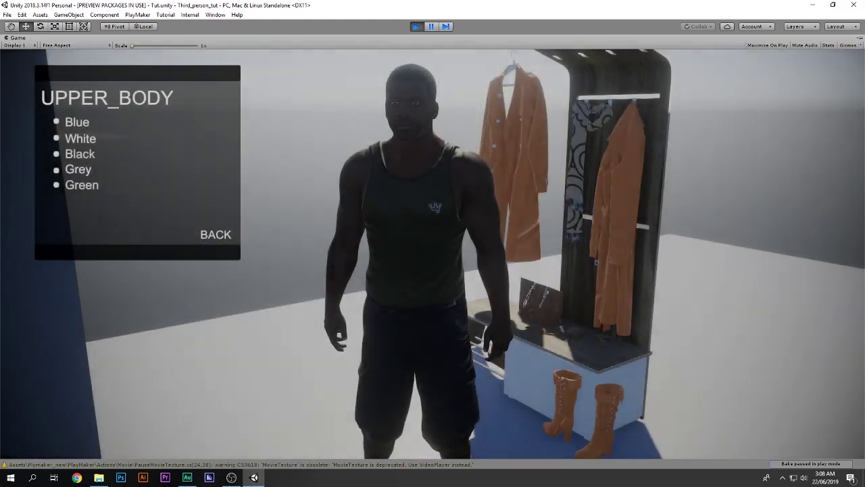
left_click(80, 154)
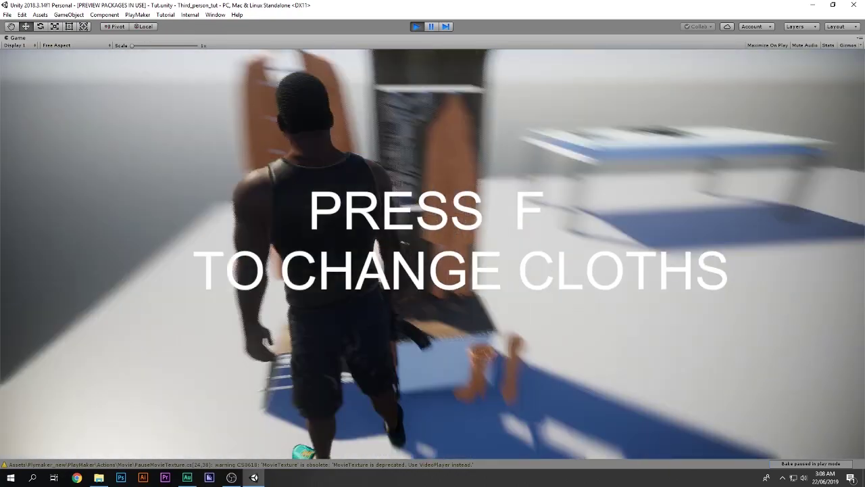
- Walk the armed character away from the rack, under the overhead bars and toward the cube wall to check the camera
key("w")
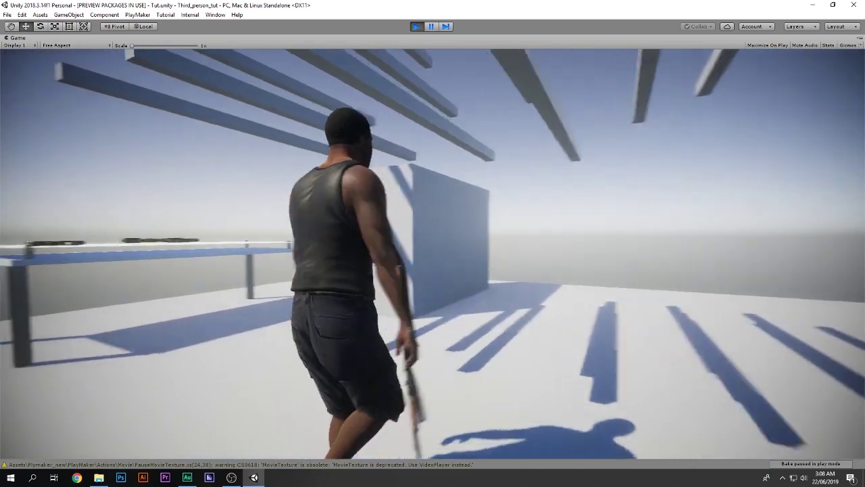
key("w")
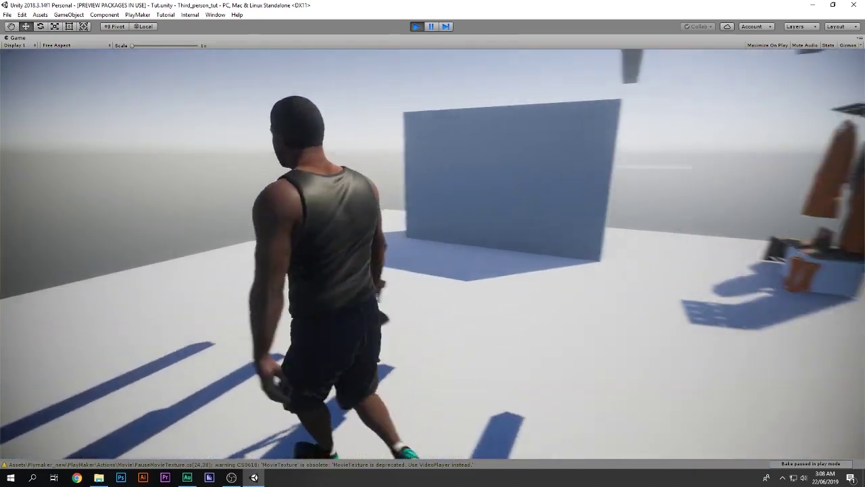
key("a")
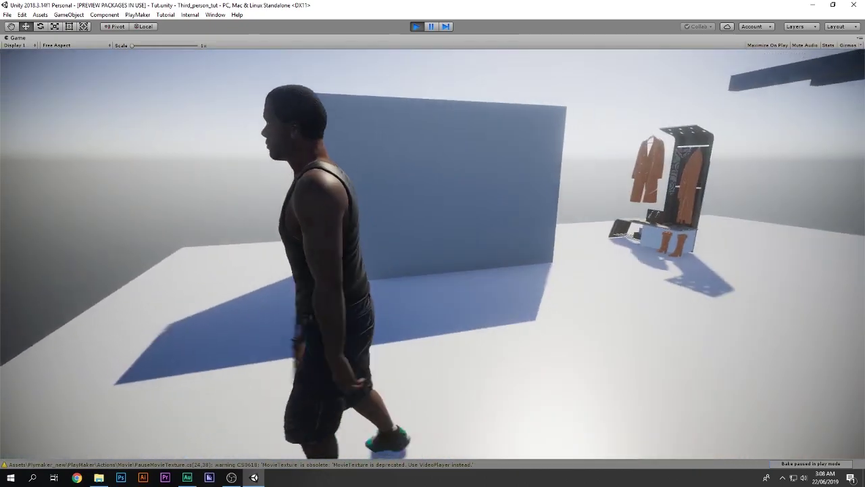